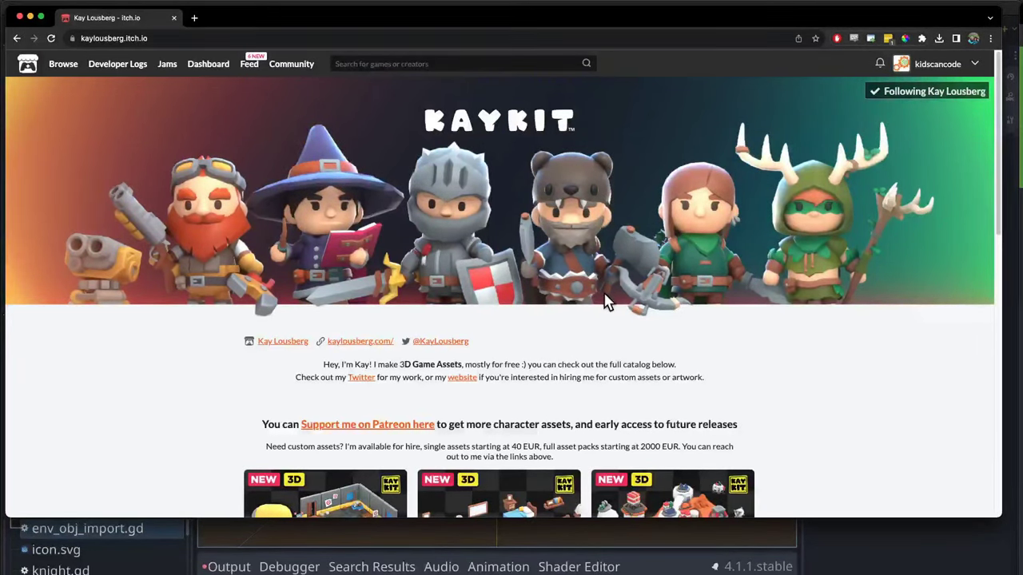
Open the KayKit Adventurers pack page and scroll through its animation list.
scroll(652, 303, "down", 5)
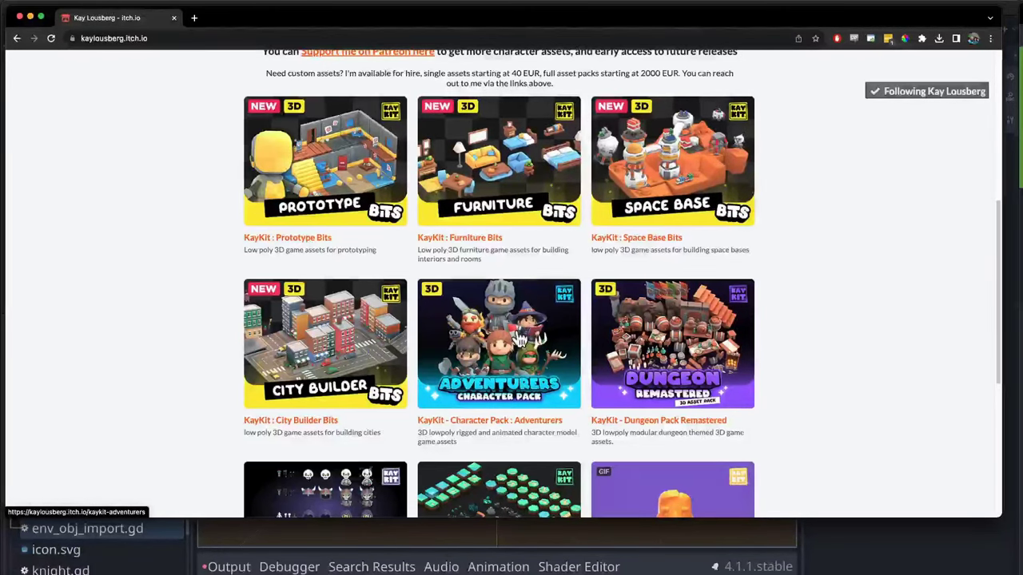
left_click(519, 363)
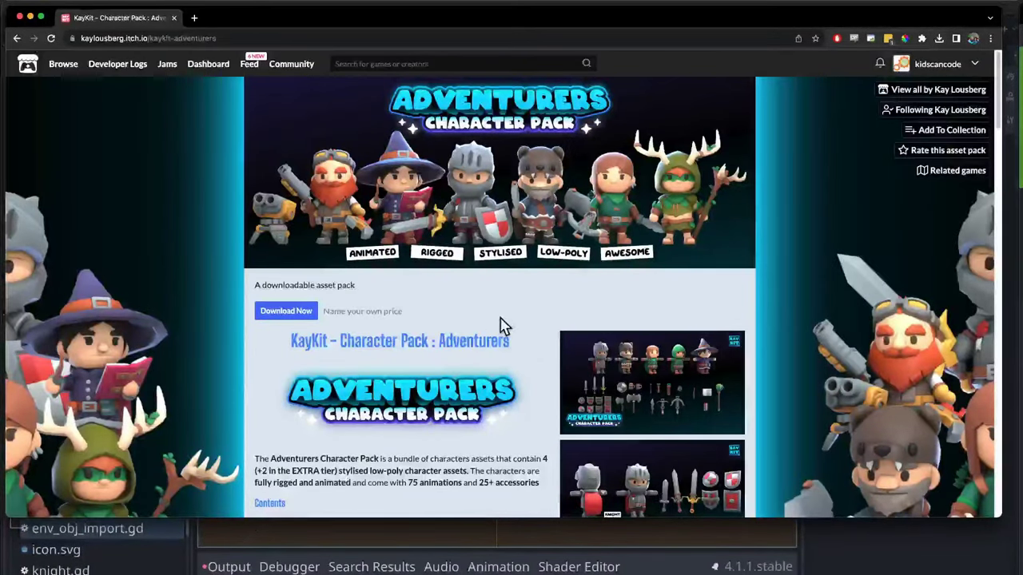
scroll(581, 357, "down", 4)
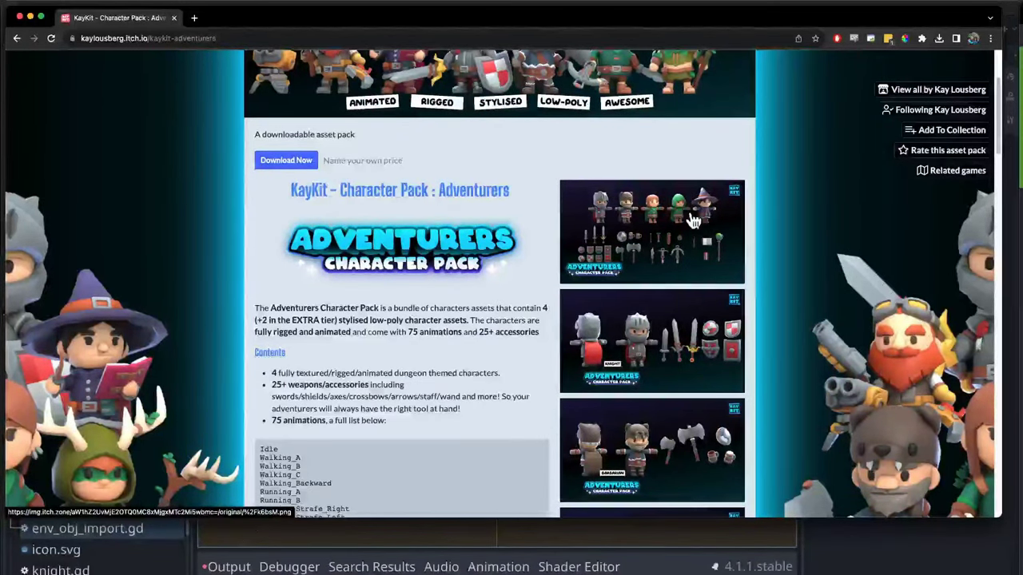
scroll(505, 330, "down", 1)
scroll(505, 330, "down", 10)
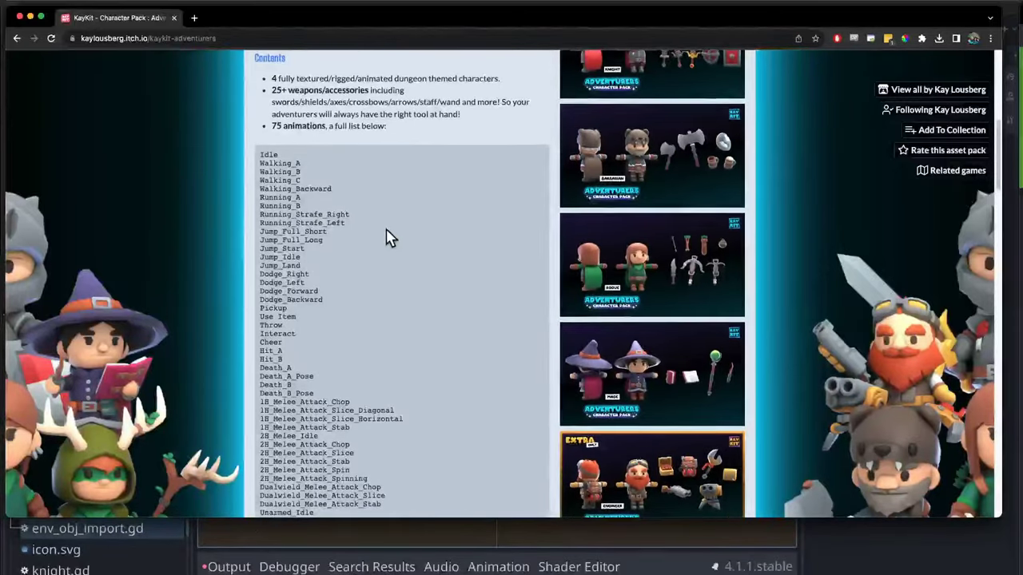
scroll(319, 336, "down", 7)
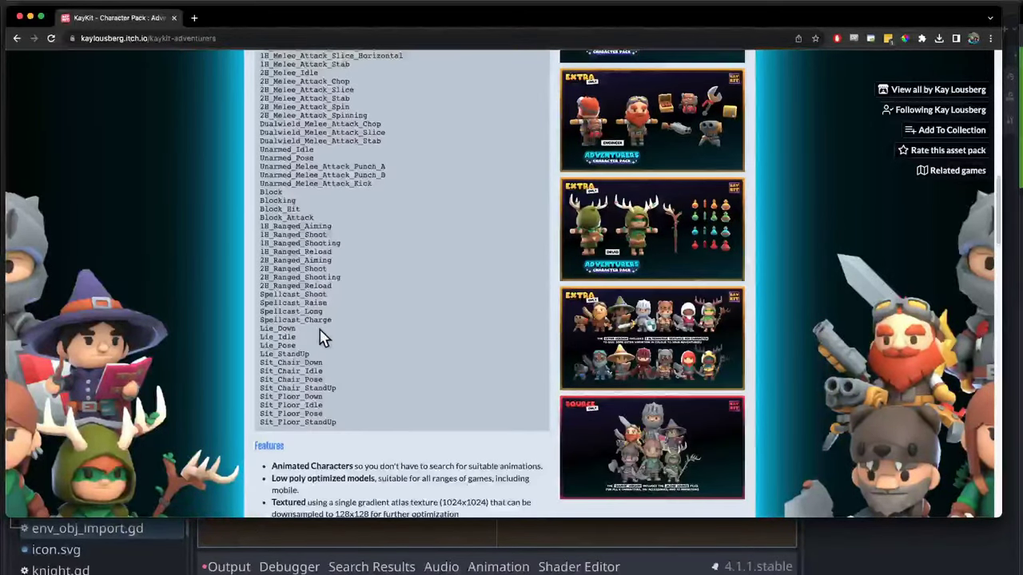
Return to the creator's asset grid and switch to the downloaded kaykit folder in Finder.
scroll(323, 339, "up", 6)
scroll(323, 340, "up", 15)
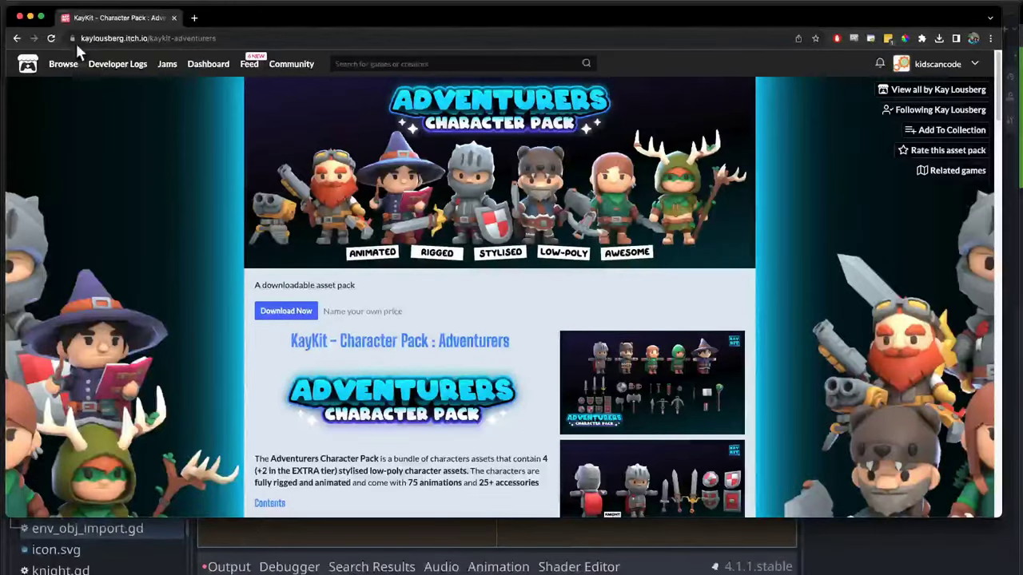
left_click(18, 38)
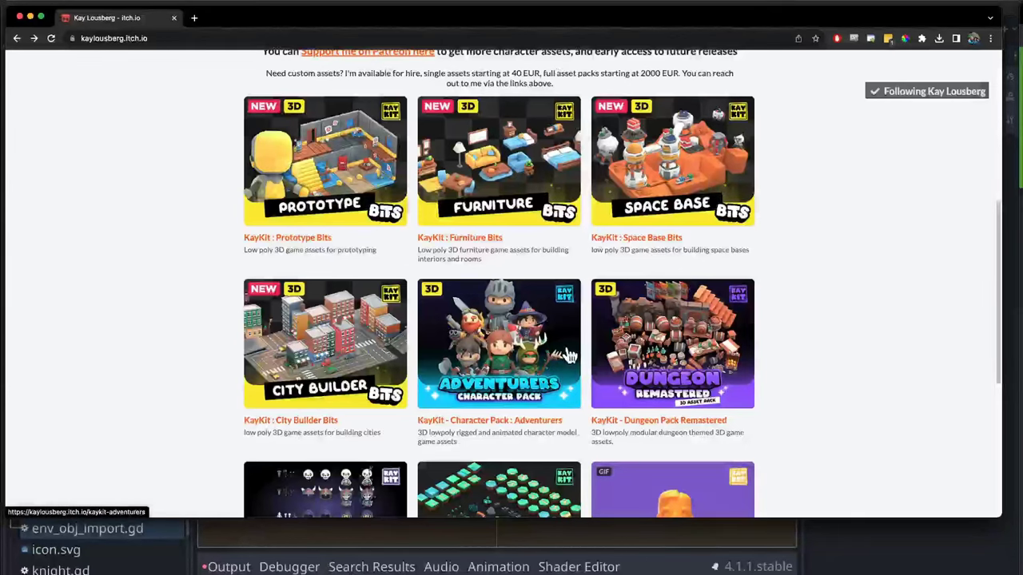
key("super+Tab")
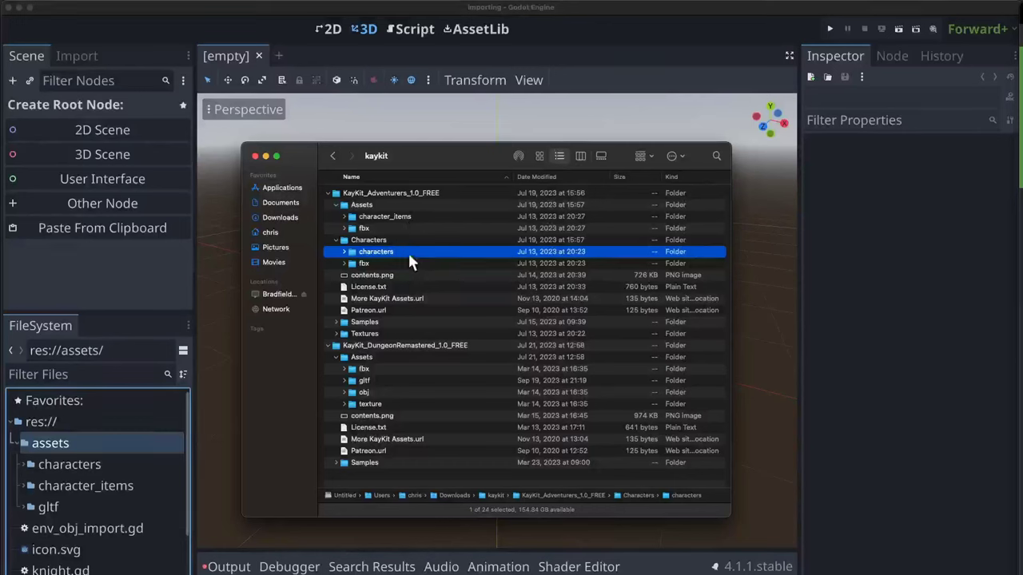
left_click(380, 287)
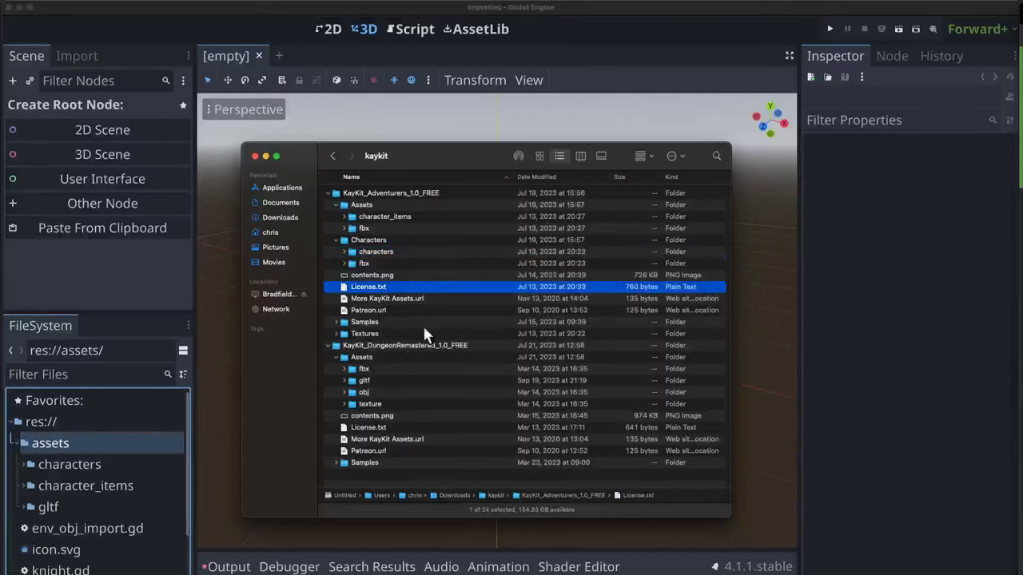
left_click(380, 381)
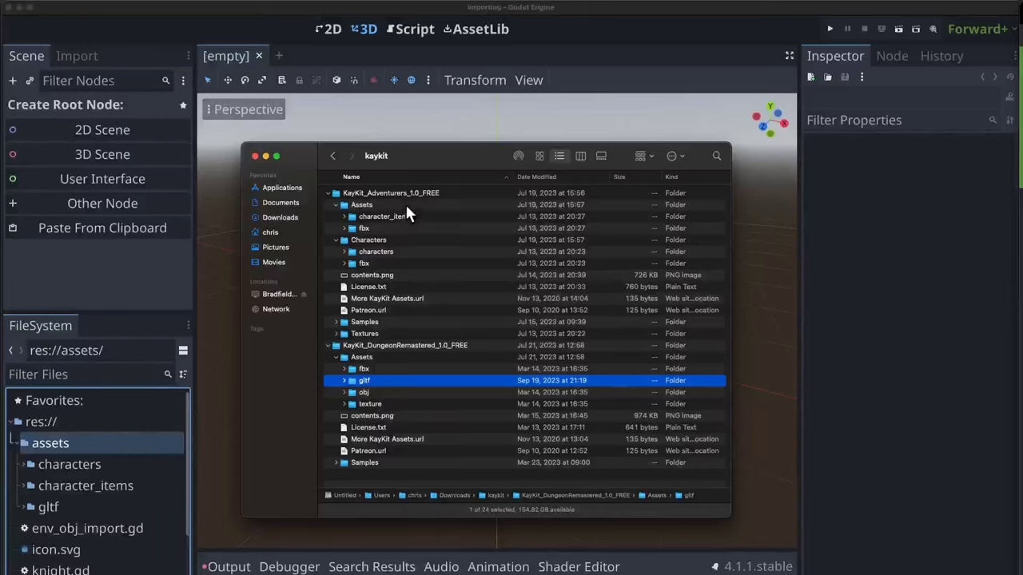
left_click(383, 217)
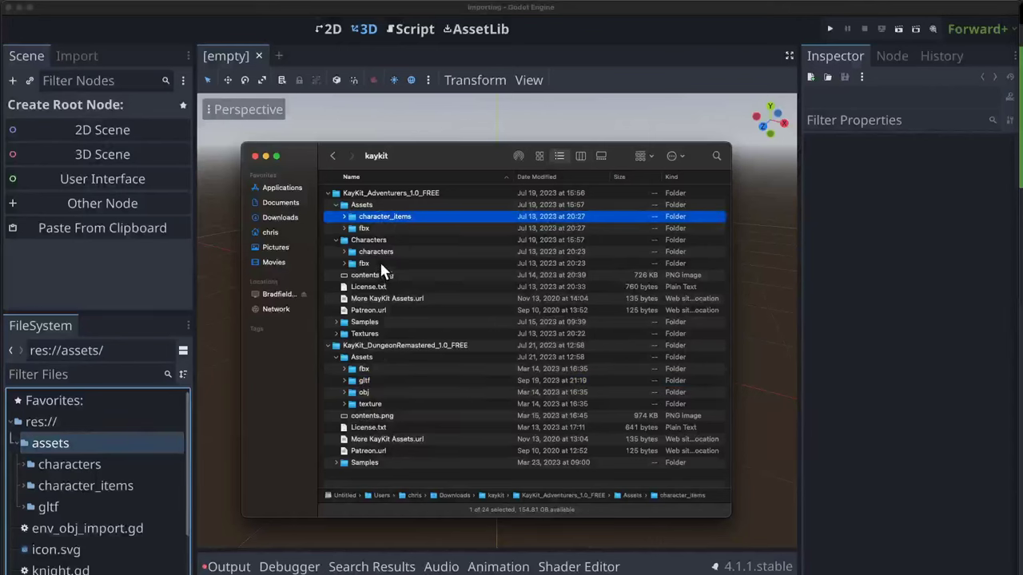
left_click(380, 254)
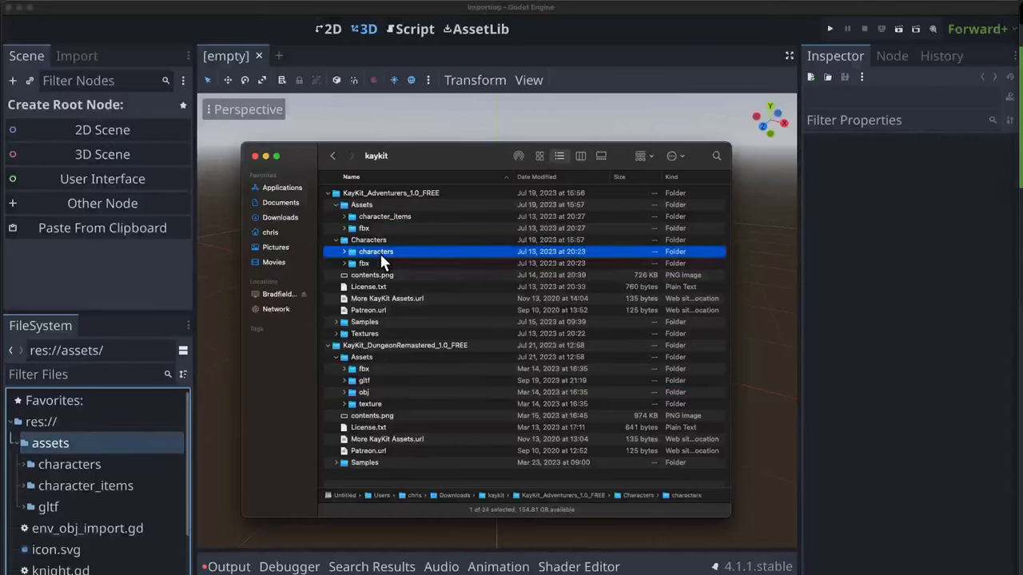
left_click(414, 345)
left_click(363, 383)
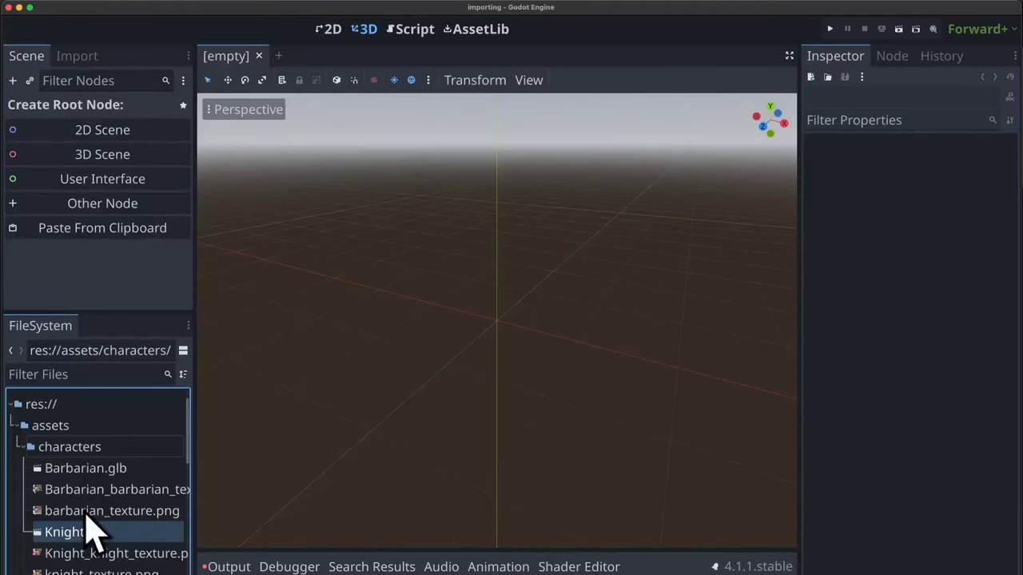
Show Knight.glb's import settings: a Scene with CharacterBody root and animations at 30 FPS.
left_click(79, 515)
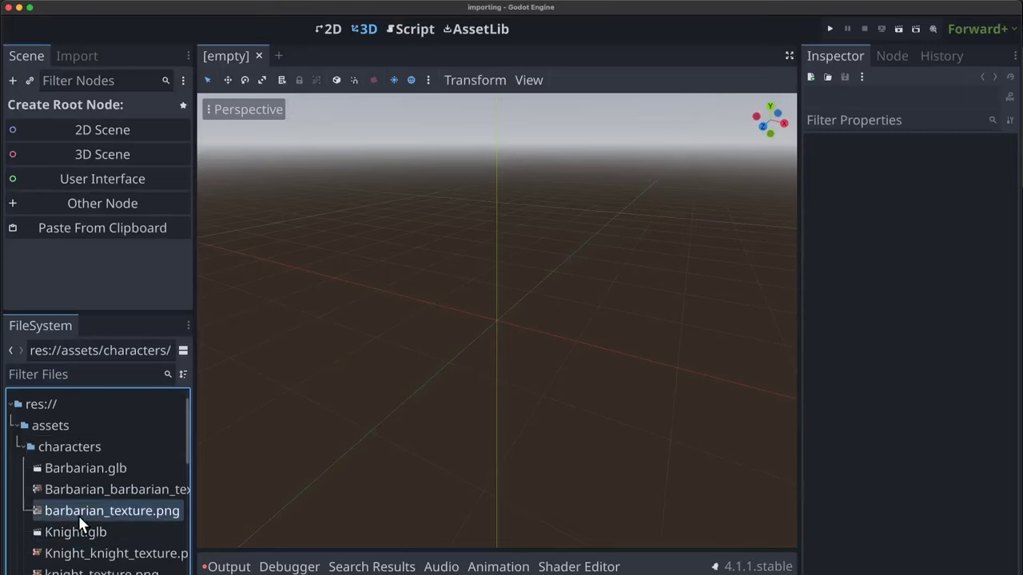
left_click(86, 535)
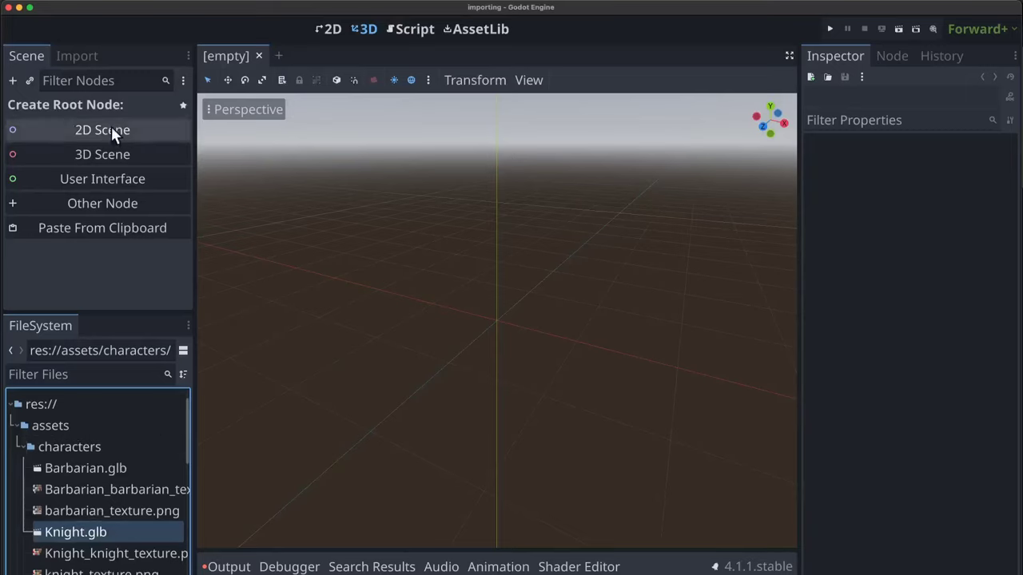
left_click(77, 64)
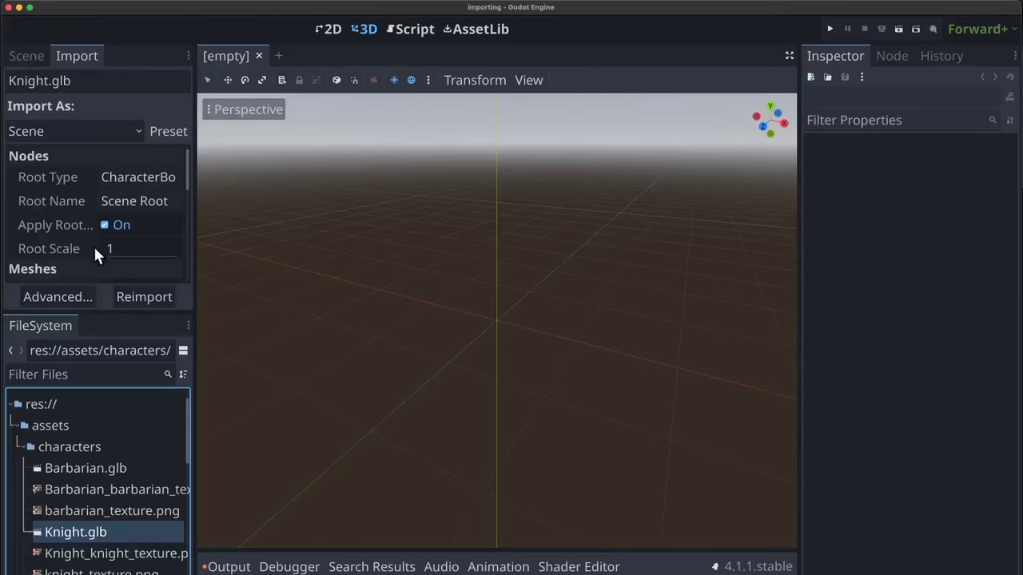
scroll(136, 222, "down", 2)
scroll(135, 217, "down", 5)
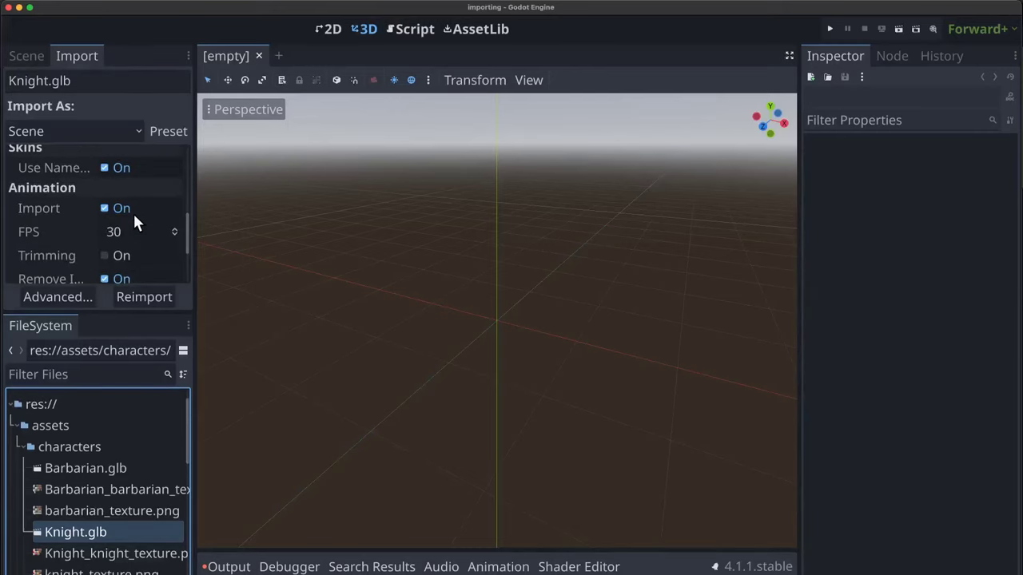
scroll(135, 216, "up", 8)
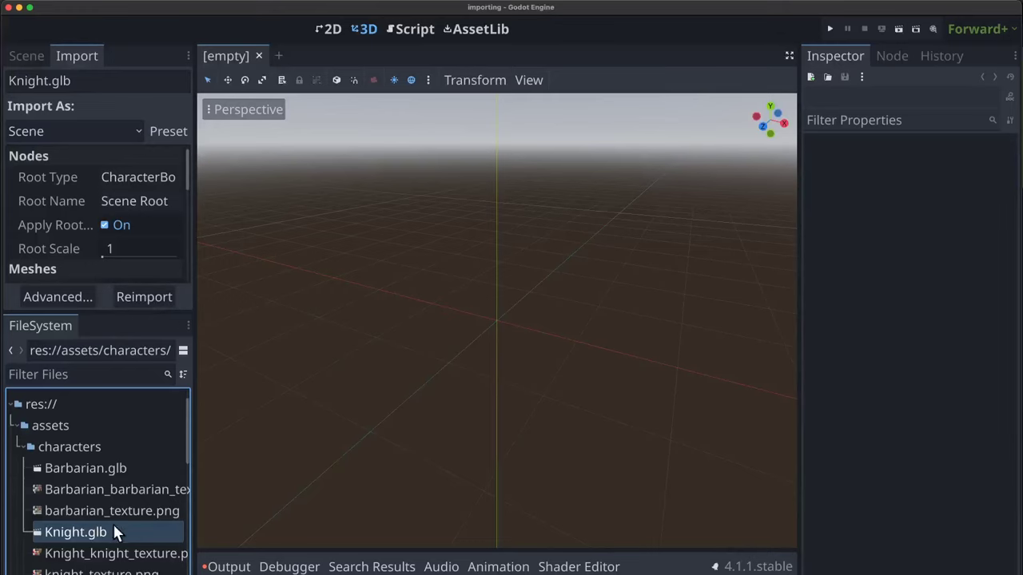
Open Knight.glb's Advanced Import Settings and browse its skeleton, weapon meshes and animations.
left_click(51, 298)
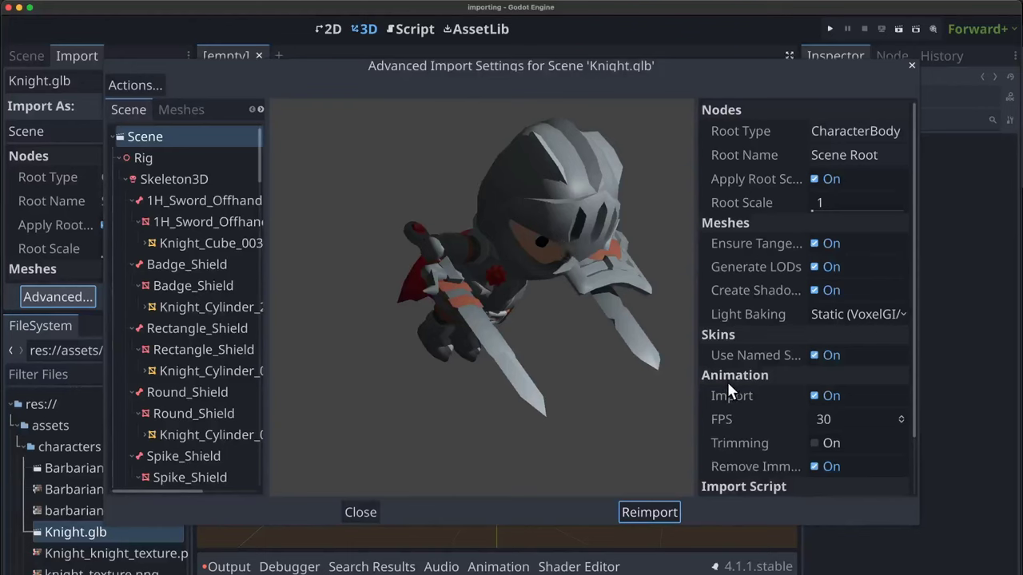
scroll(185, 242, "down", 20)
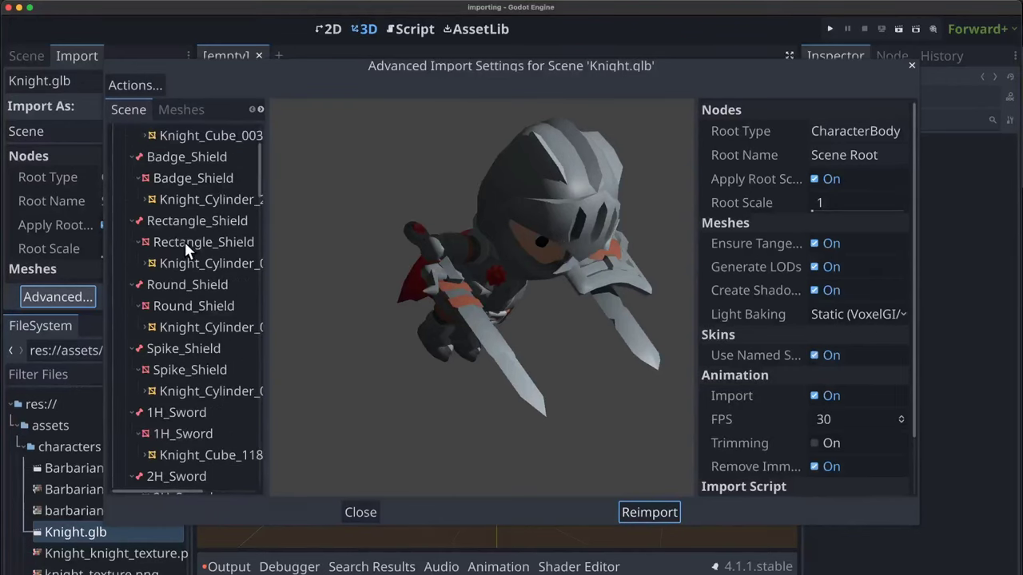
scroll(185, 242, "up", 20)
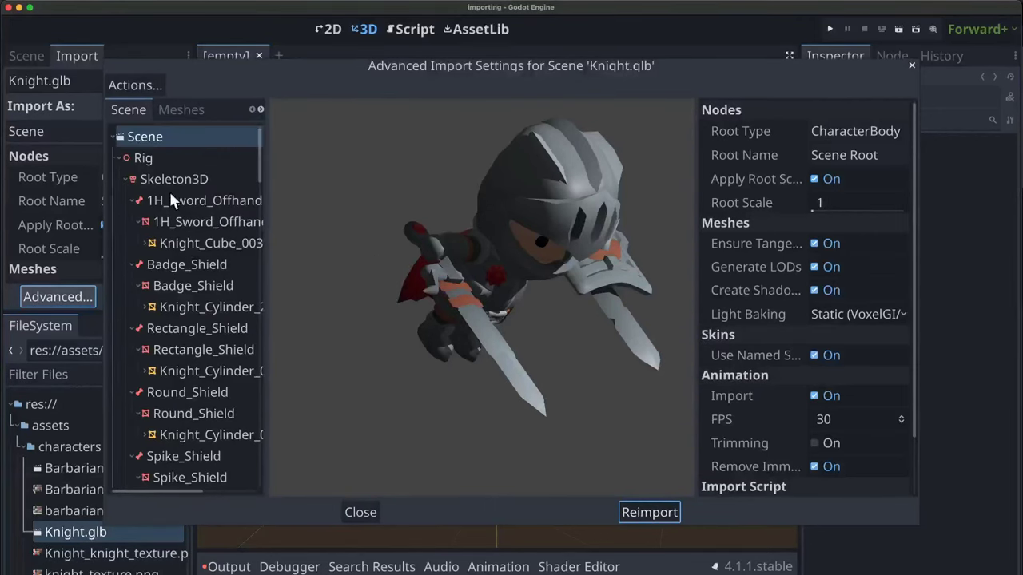
scroll(176, 280, "down", 1)
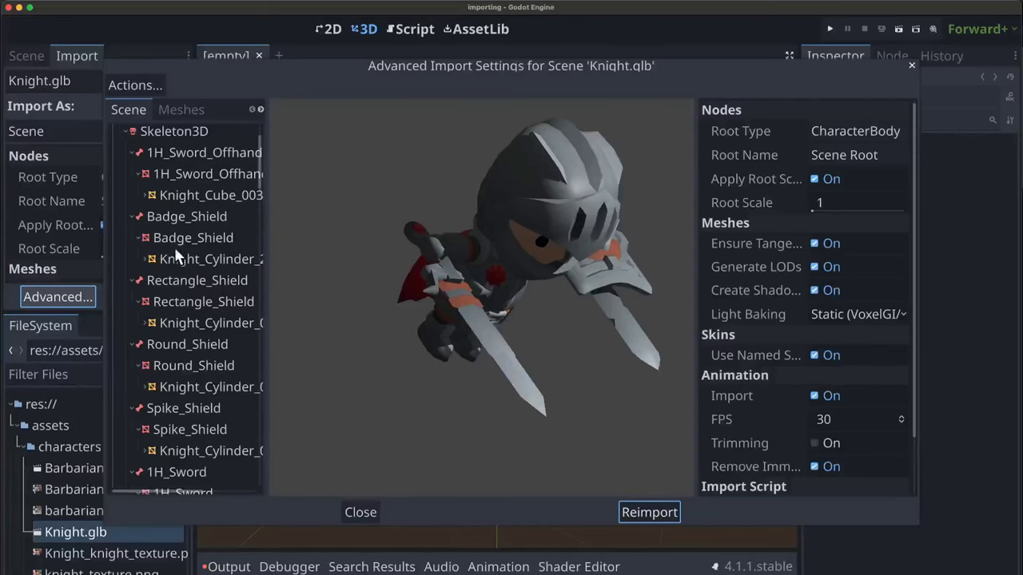
scroll(173, 239, "up", 1)
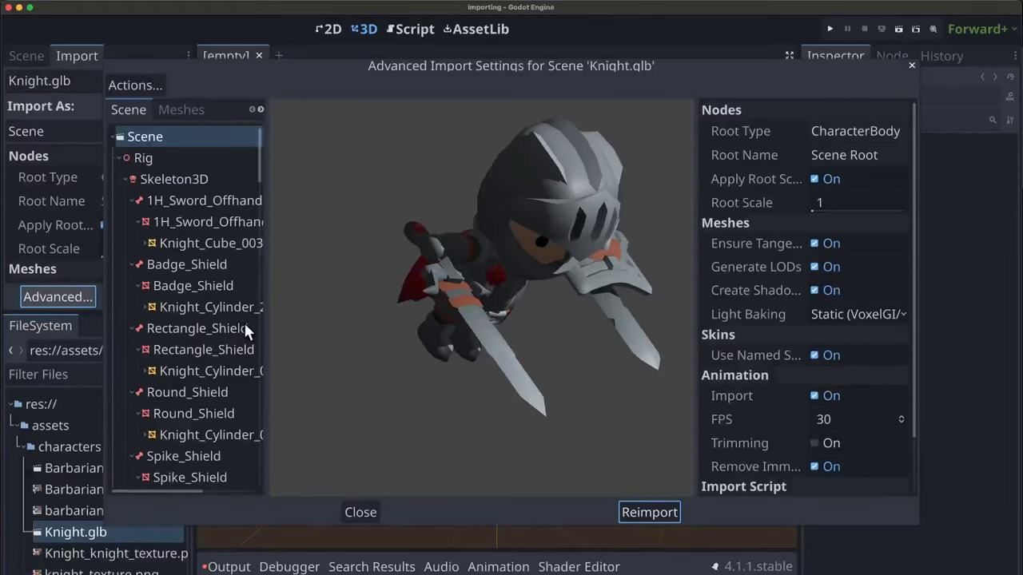
scroll(232, 318, "down", 20)
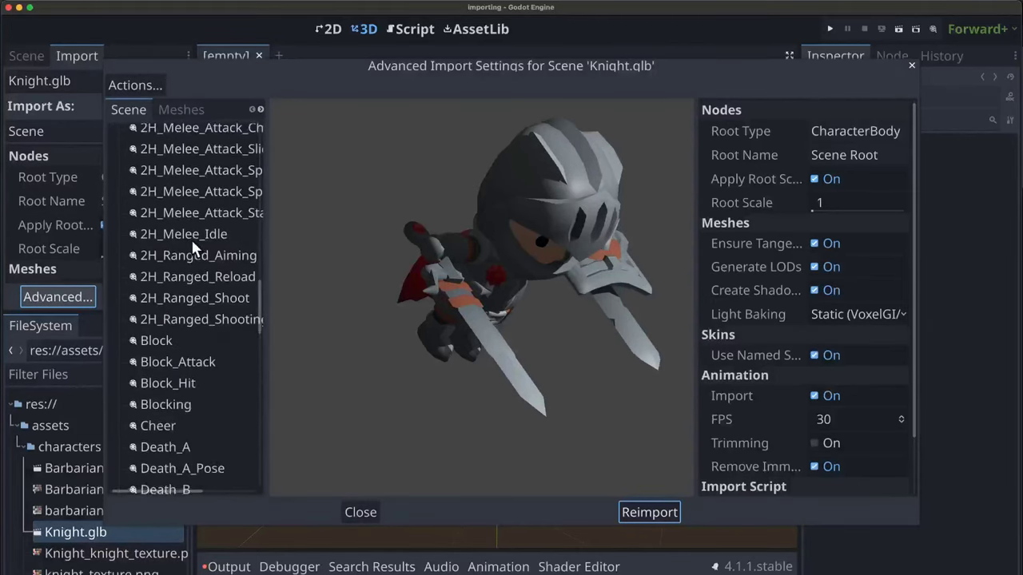
scroll(191, 244, "down", 15)
scroll(197, 297, "up", 20)
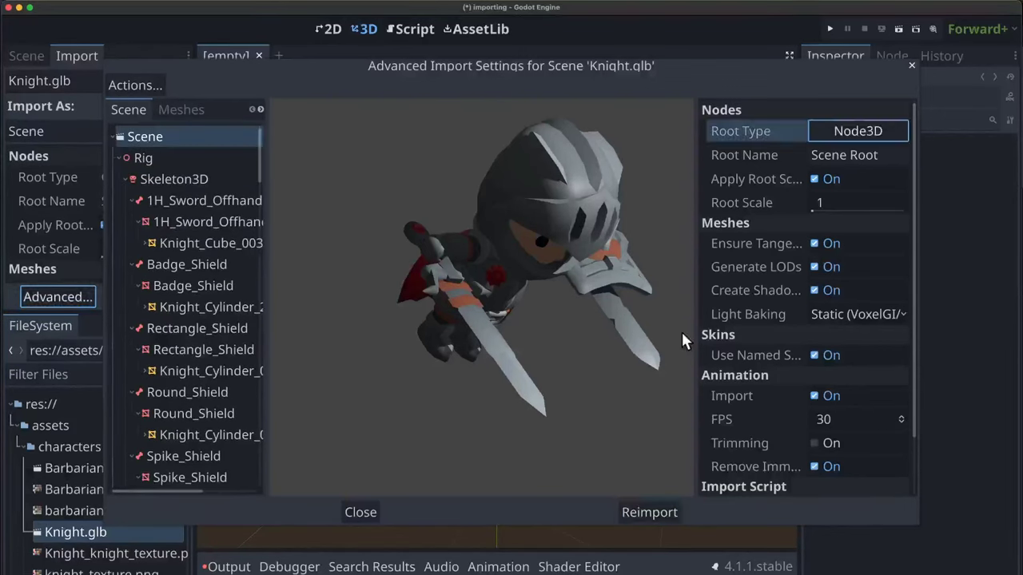
Change Knight.glb's root type to CharacterBody3D, found by searching 'charb'.
left_click(862, 133)
type("charb")
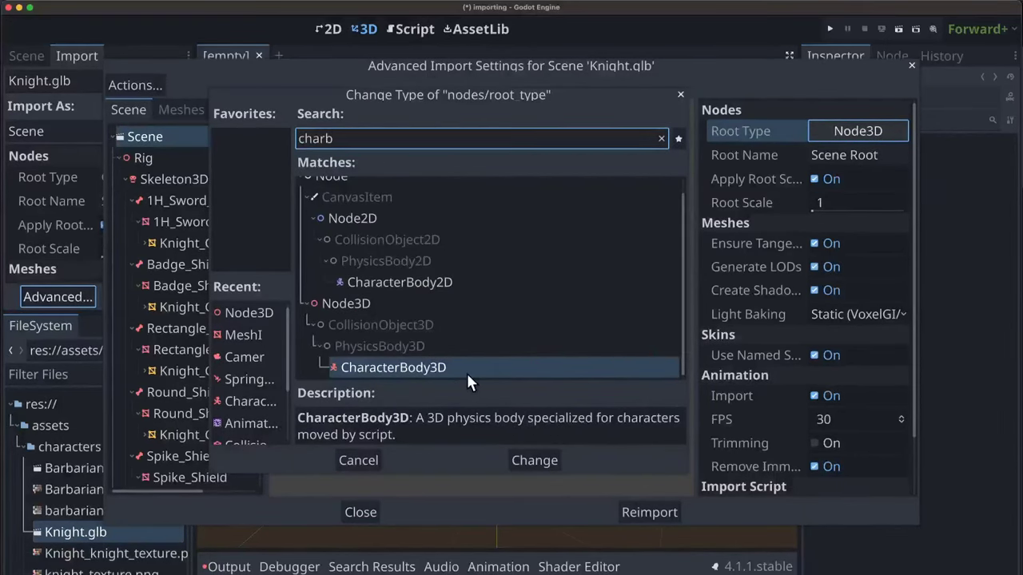
double_click(422, 365)
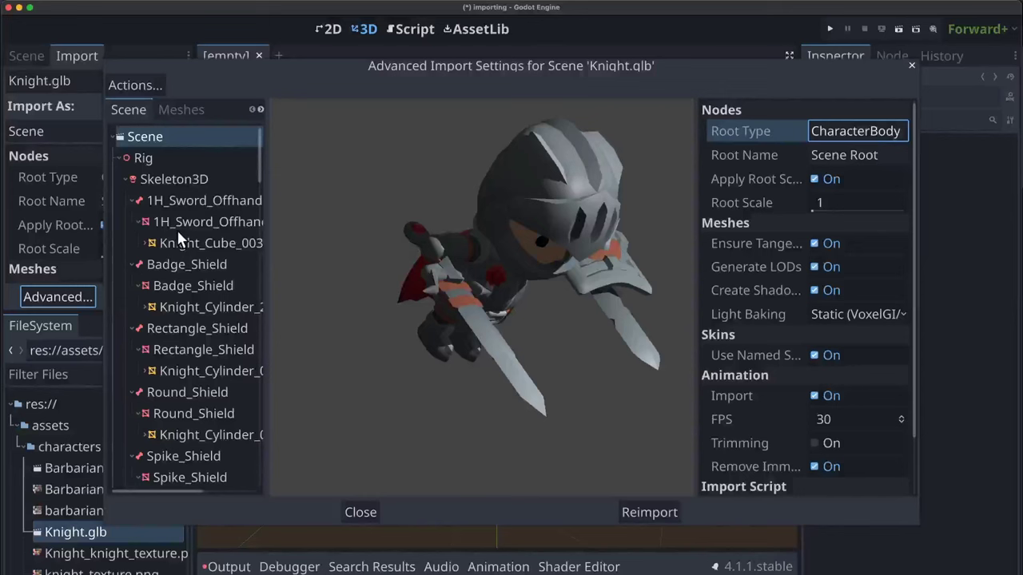
scroll(174, 229, "down", 15)
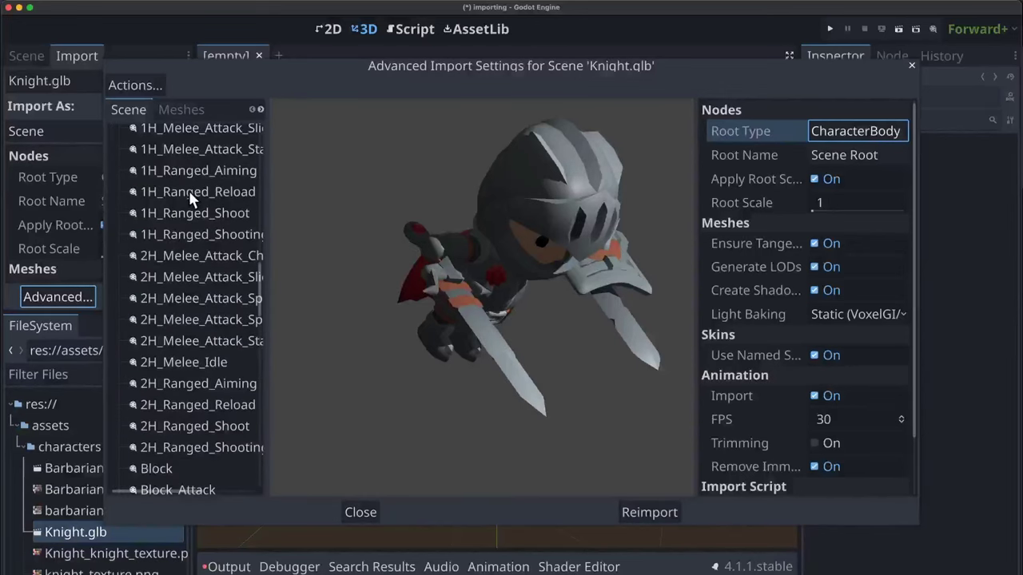
scroll(188, 192, "down", 8)
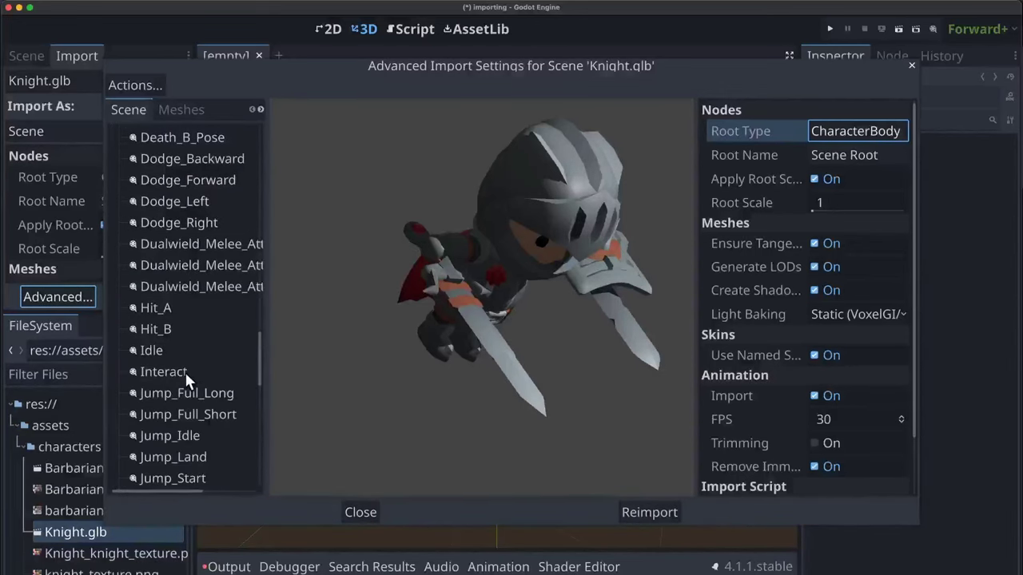
Preview the knight's Idle animation and keep its Loop Mode at Linear.
left_click(173, 352)
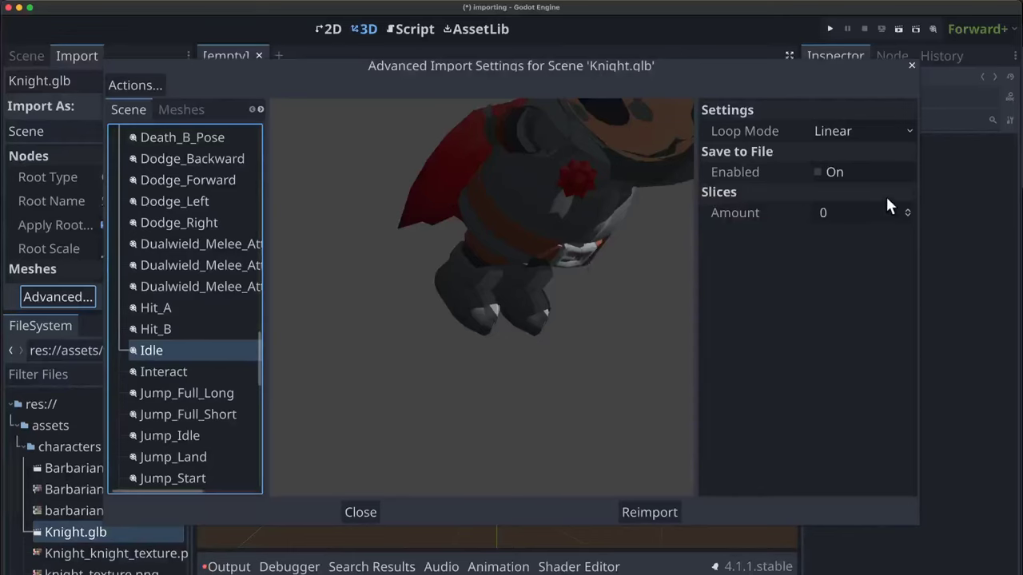
left_click(907, 131)
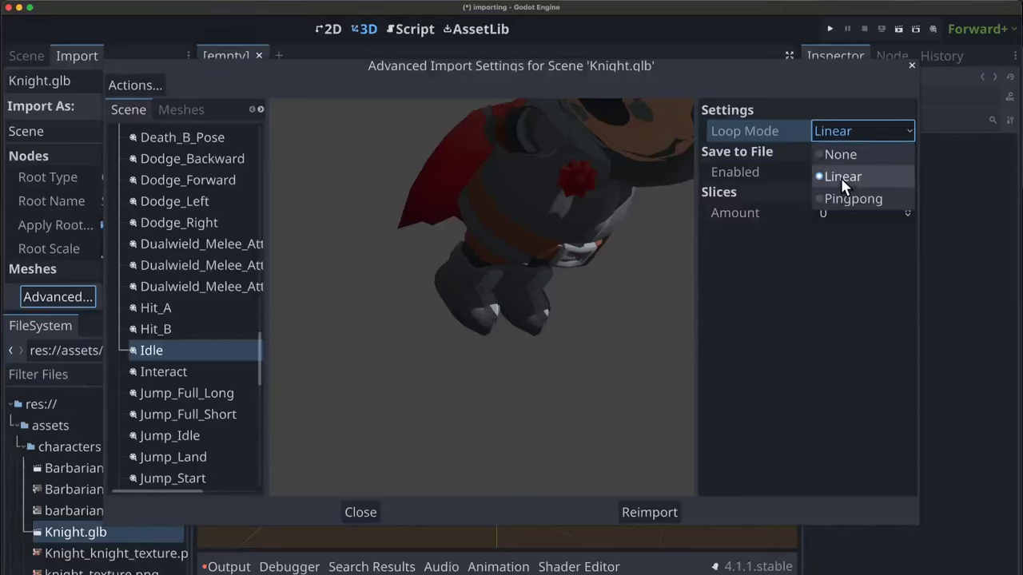
left_click(779, 342)
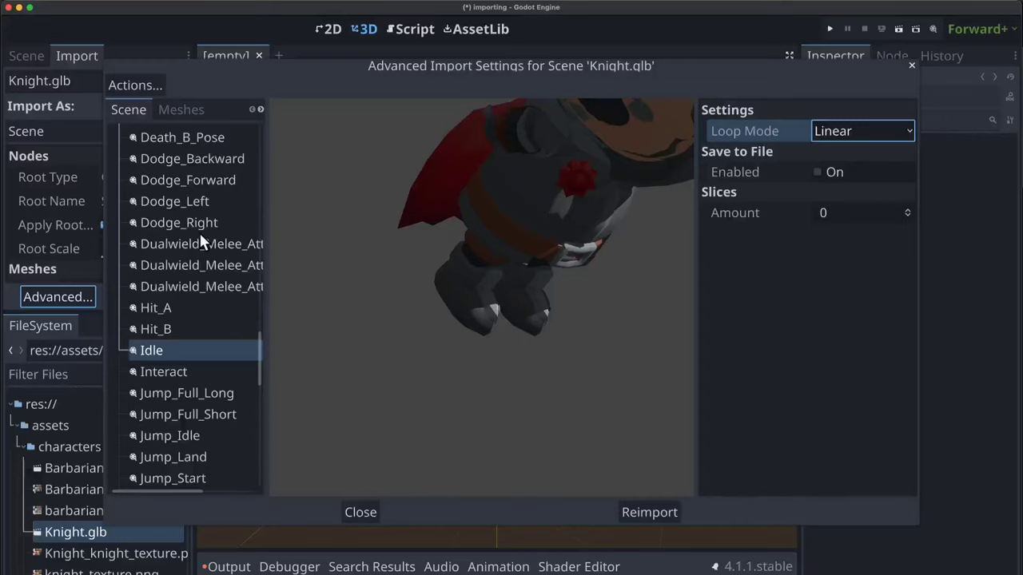
scroll(200, 349, "down", 15)
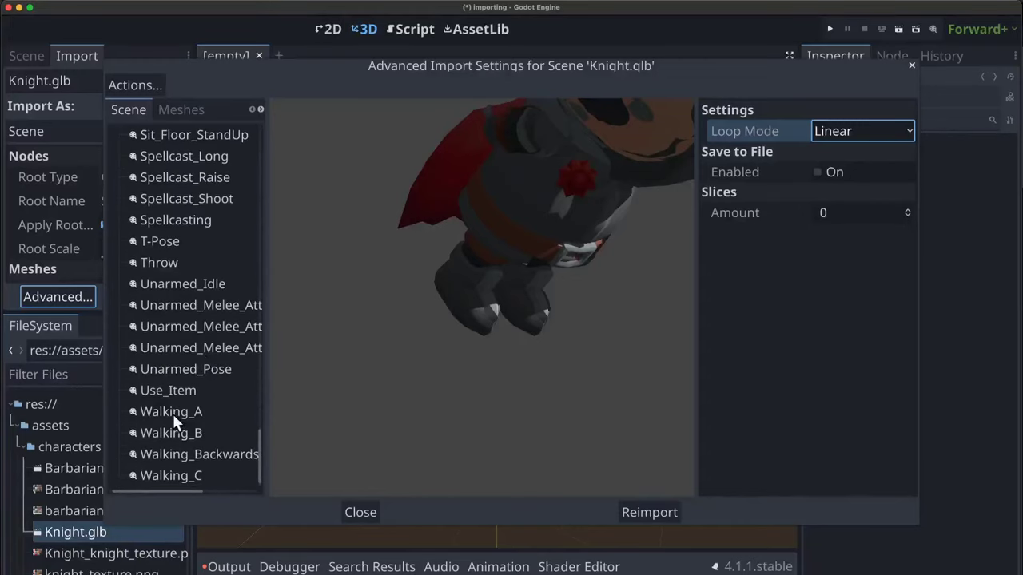
scroll(174, 412, "up", 8)
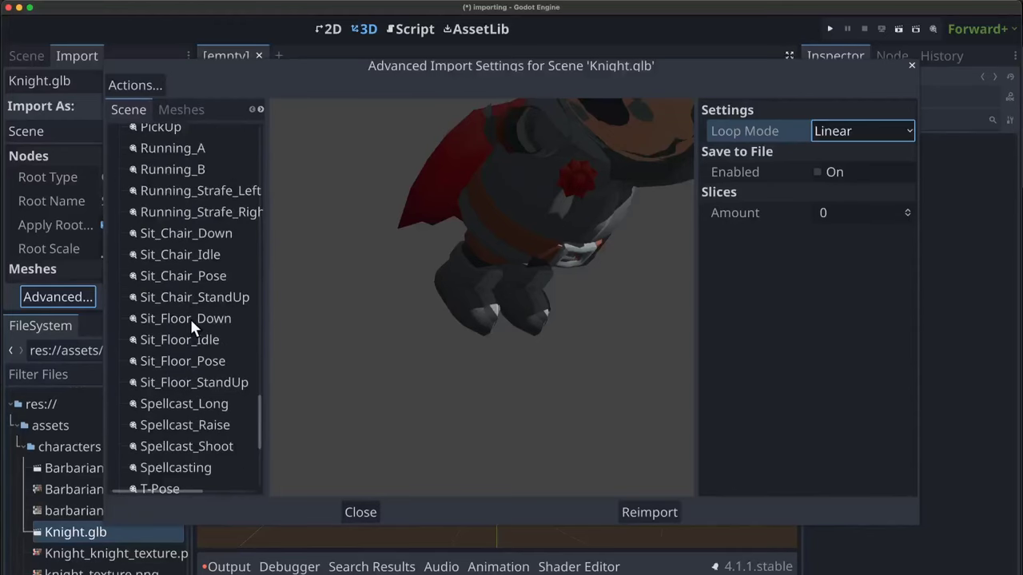
scroll(185, 274, "up", 10)
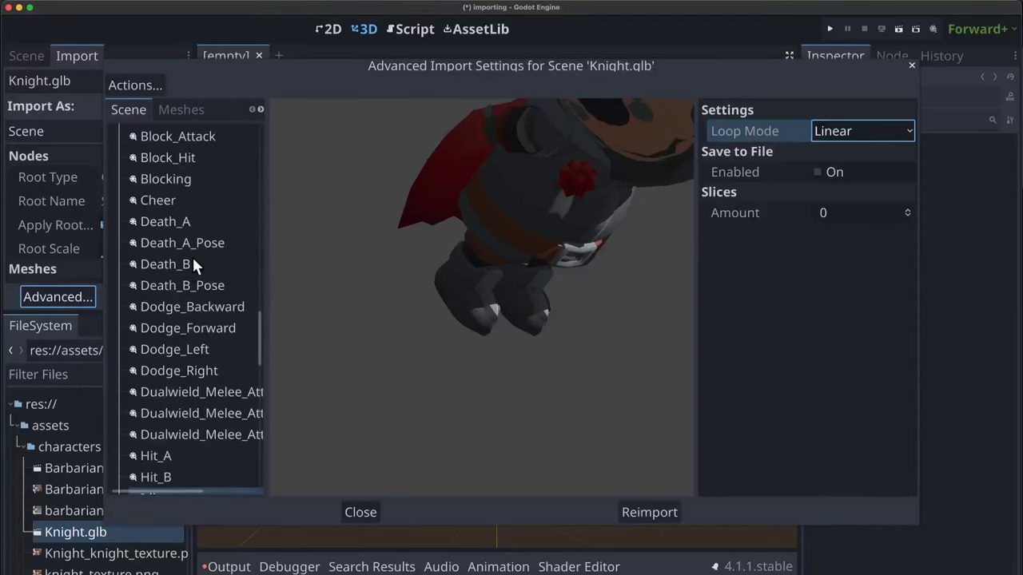
scroll(191, 254, "up", 4)
scroll(188, 331, "up", 6)
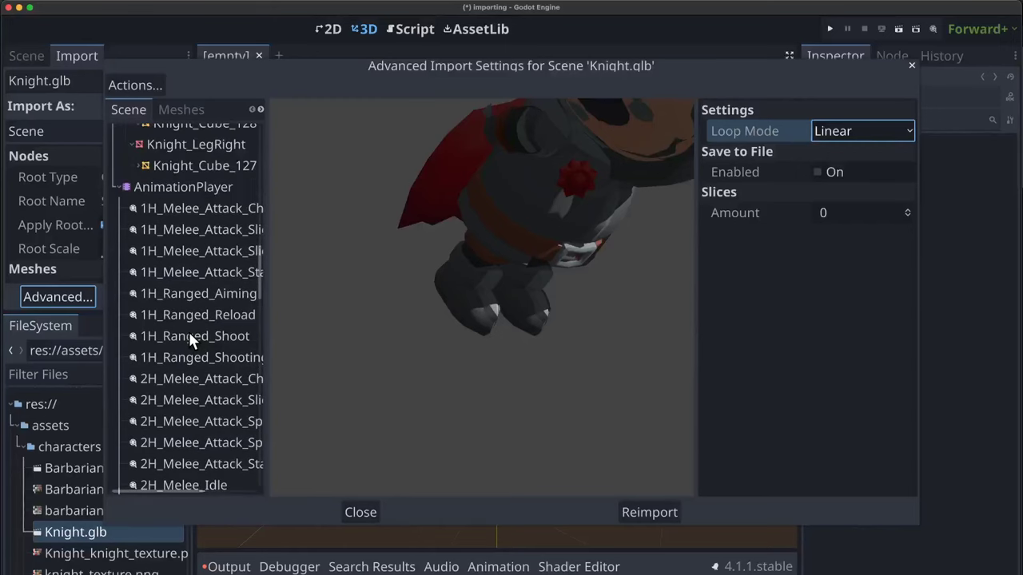
scroll(188, 332, "down", 8)
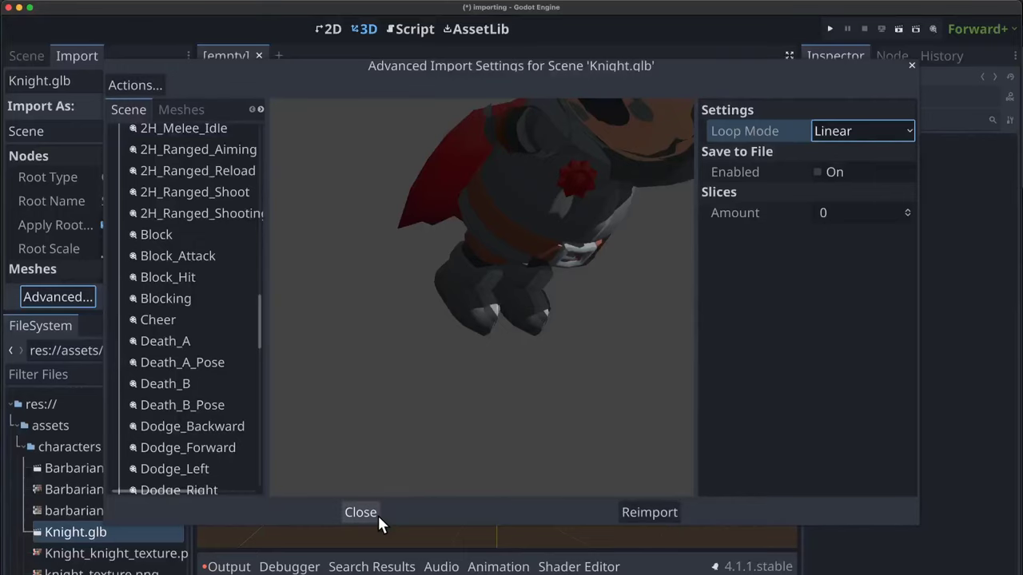
Close Knight's advanced import settings, collapse the characters folder and expand gltf.
left_click(438, 519)
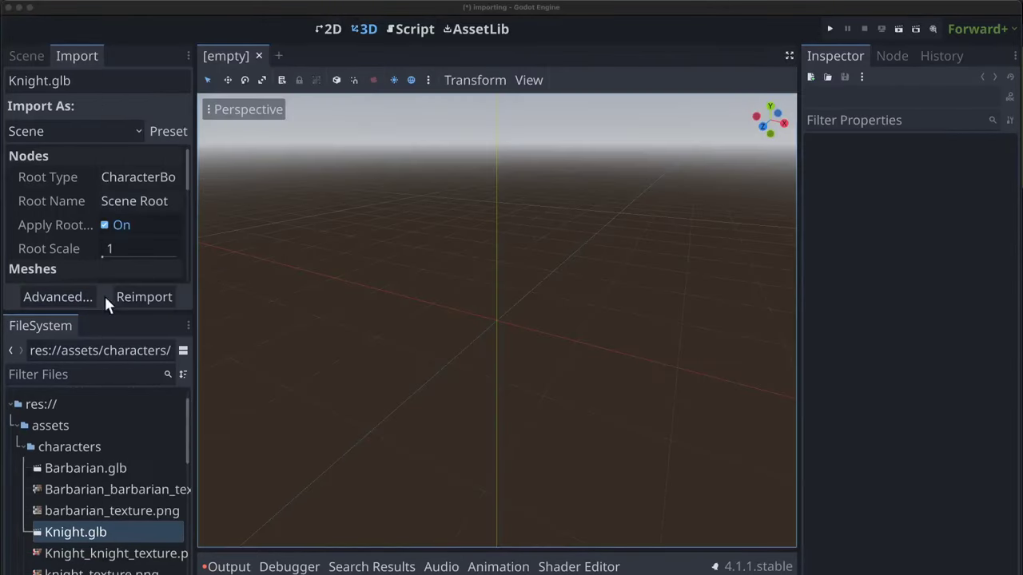
left_click(25, 442)
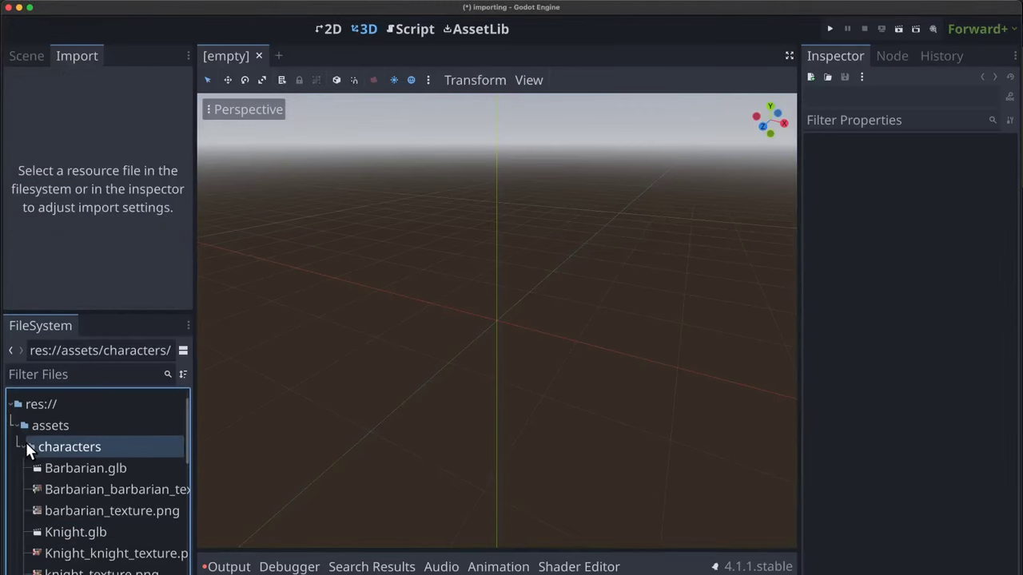
left_click(20, 444)
left_click(25, 489)
scroll(130, 488, "down", 10)
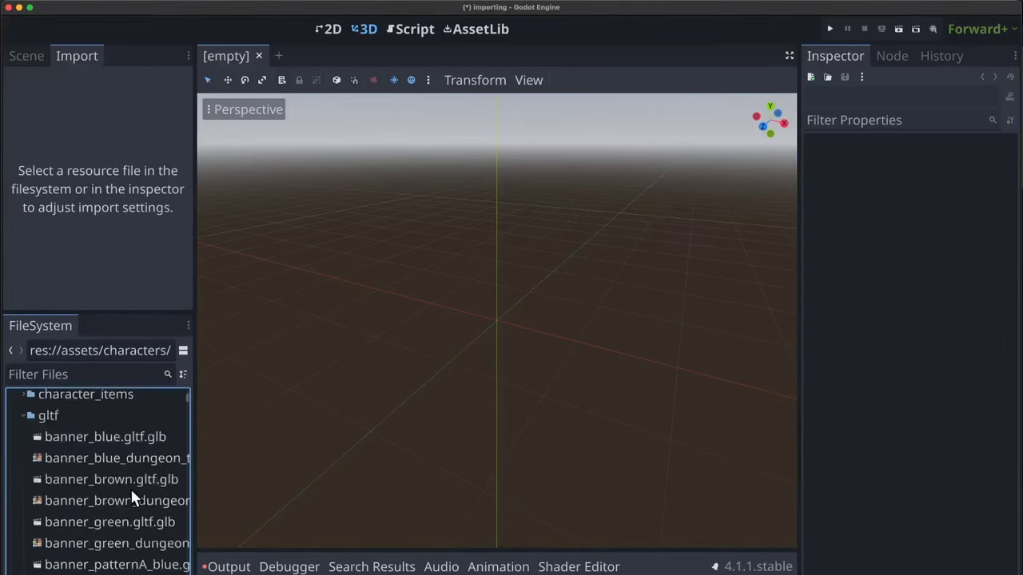
scroll(130, 488, "up", 10)
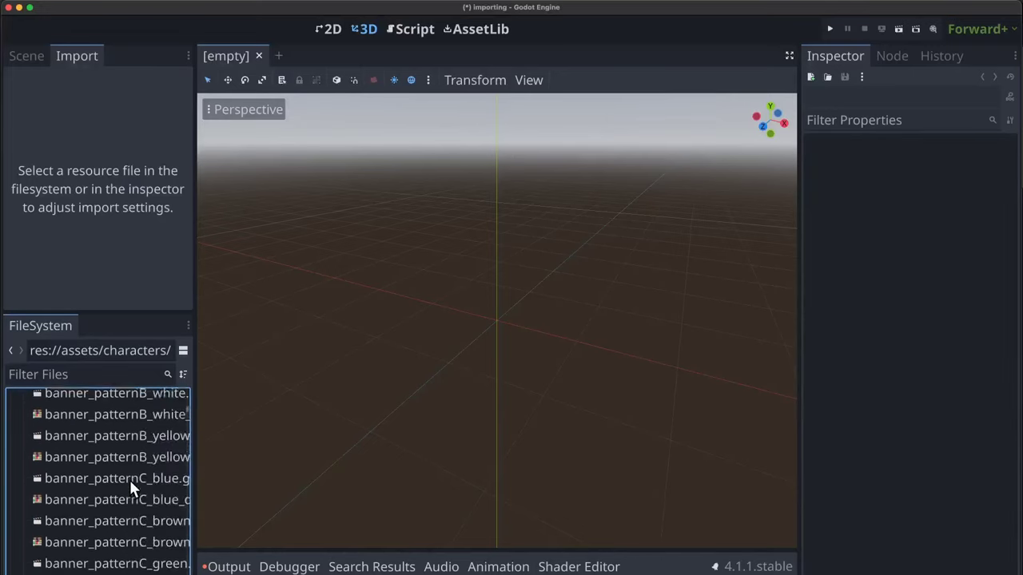
Filter project files by 'wall' and select wall.gltf.glb.
left_click(74, 375)
type("wall")
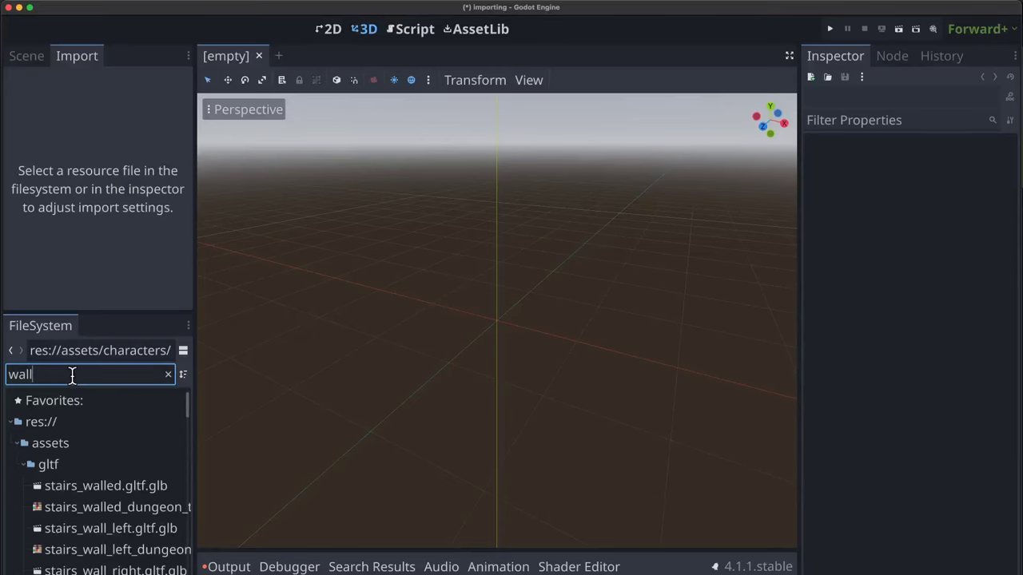
scroll(90, 546, "down", 2)
left_click(95, 538)
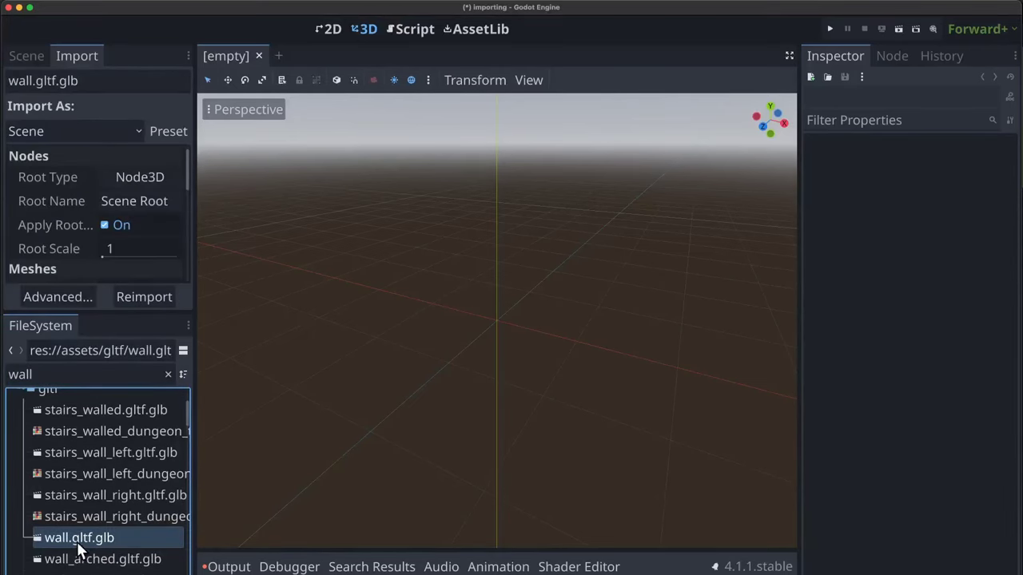
Open wall.gltf.glb's advanced import settings and orbit the wall preview to a top-down view.
double_click(78, 543)
mouse_move(583, 259)
left_mouse_down()
mouse_move(560, 292)
mouse_move(583, 260)
left_mouse_up()
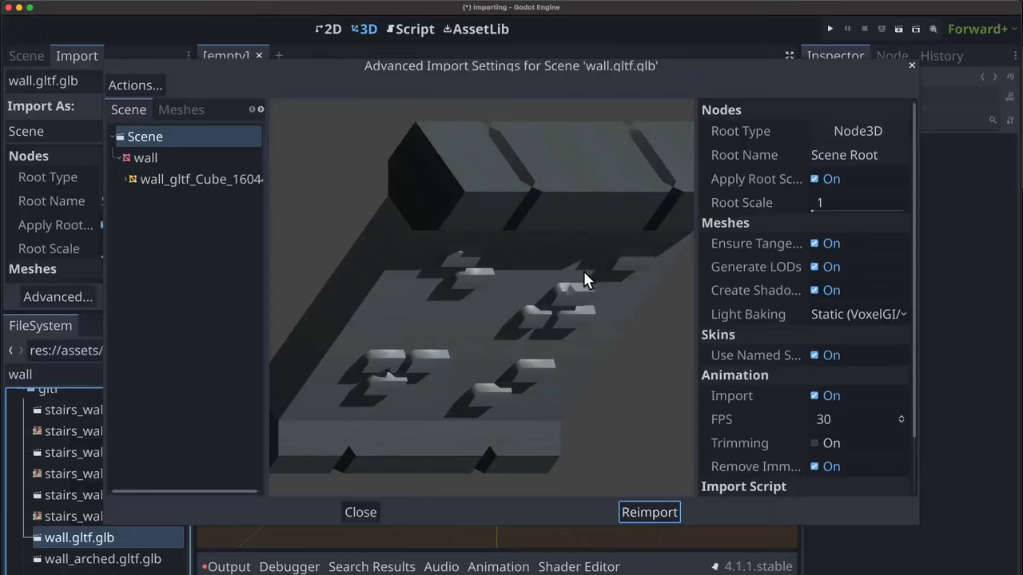
left_click_drag(557, 273, 545, 275)
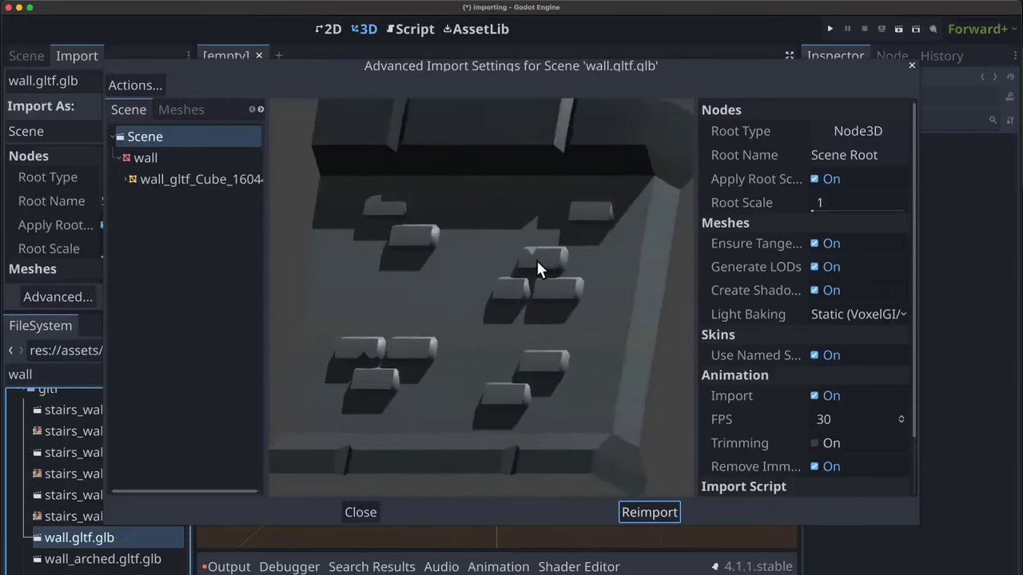
left_click_drag(537, 261, 550, 268)
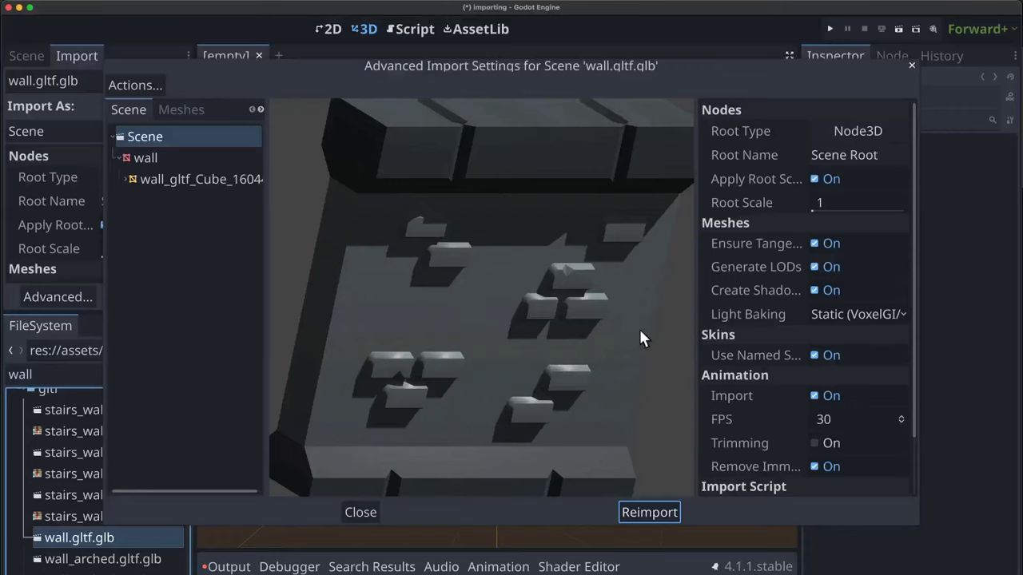
Enable physics on the wall mesh node with a Static body type.
left_click(145, 159)
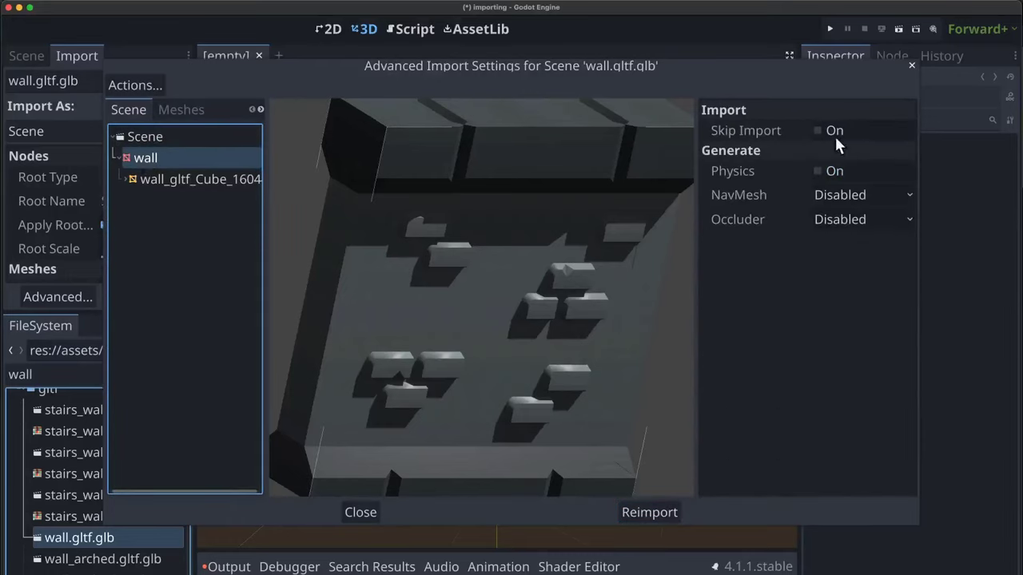
left_click(823, 171)
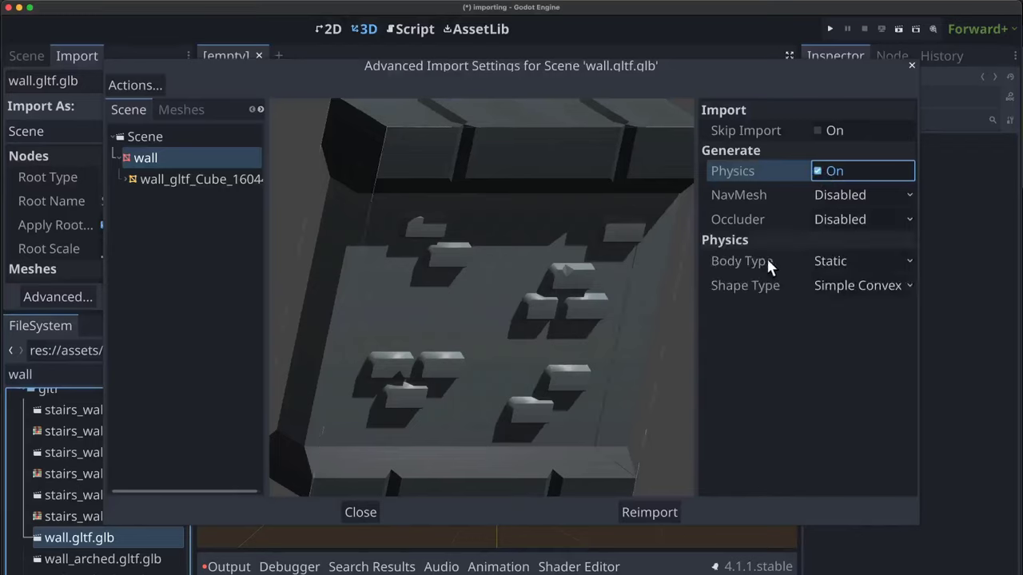
left_click(842, 261)
left_click(842, 261)
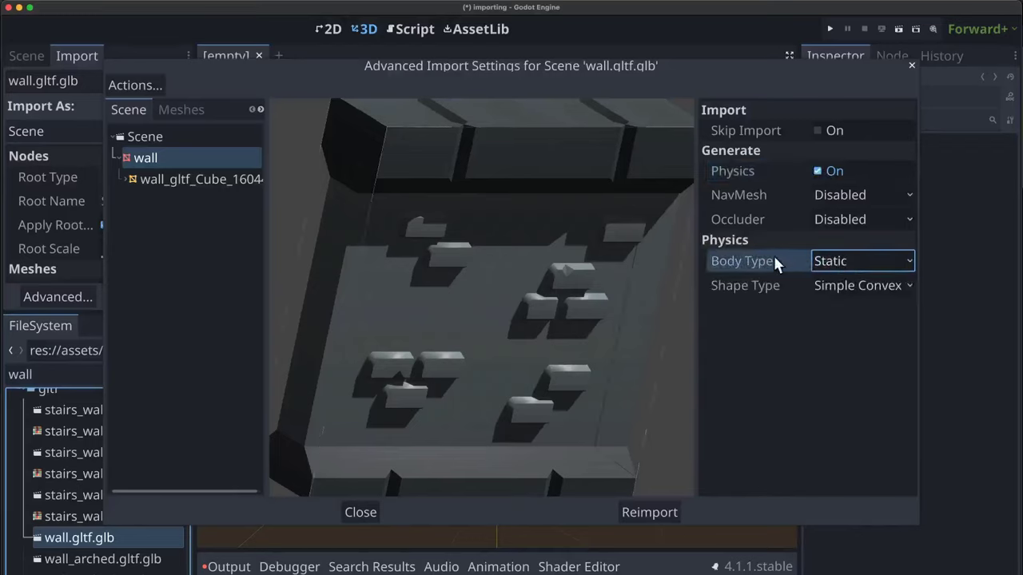
scroll(579, 318, "down", 5)
scroll(631, 321, "up", 3)
Preview a Trimesh collision shape on the wall.
left_click(852, 285)
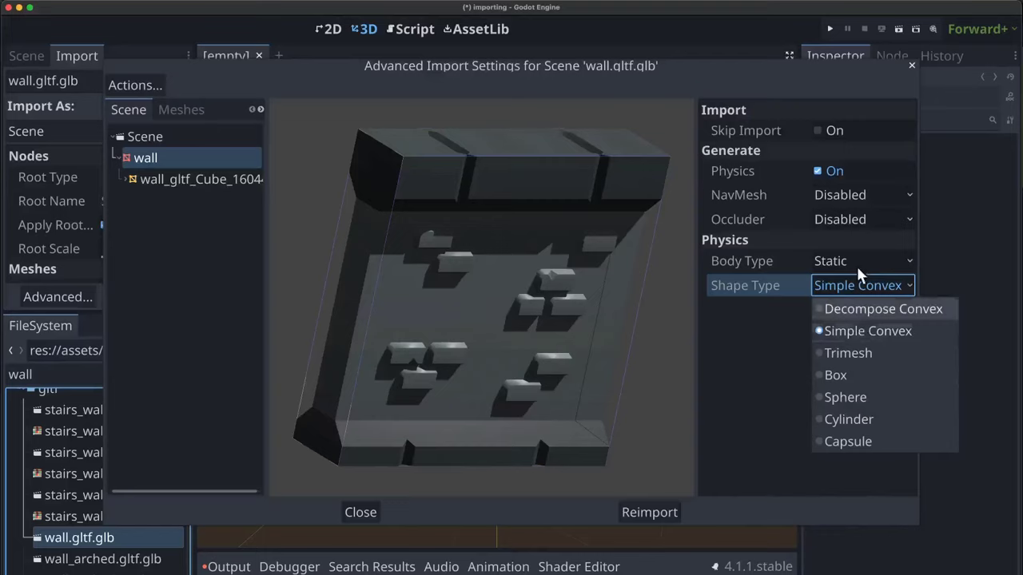
left_click(859, 354)
scroll(591, 305, "up", 3)
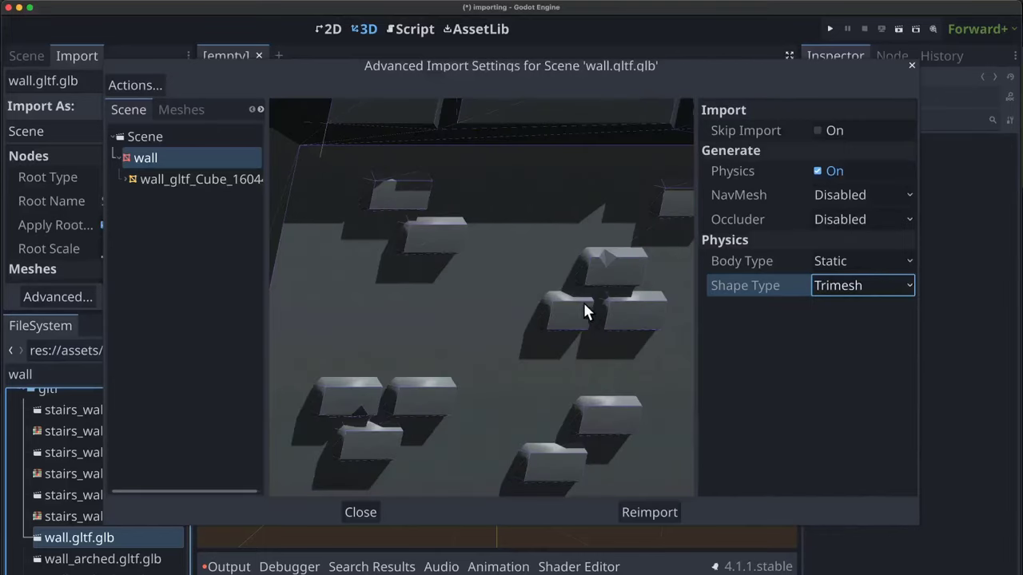
left_click_drag(499, 293, 486, 290)
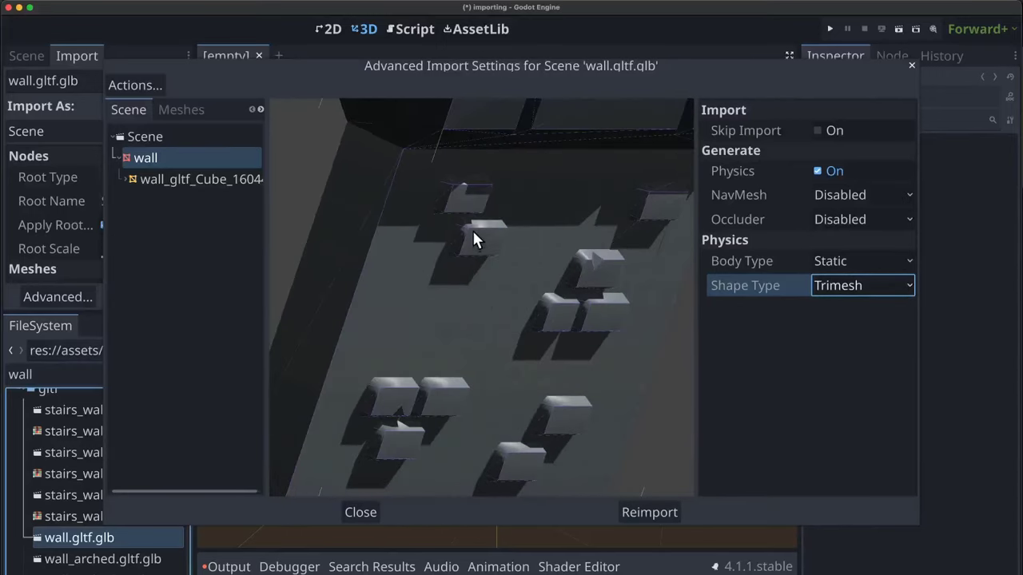
scroll(480, 267, "down", 5)
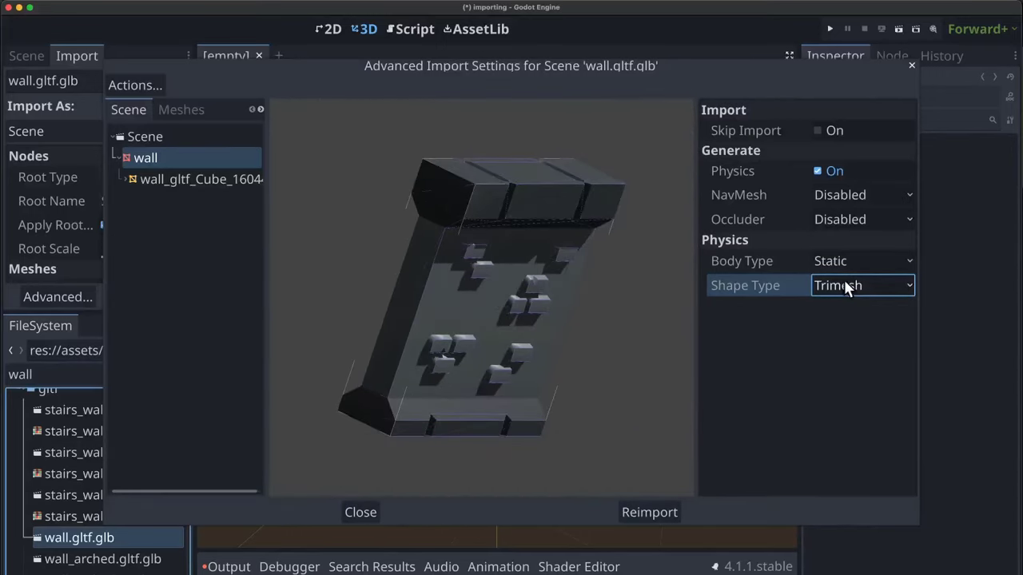
Try Simple Convex, settle on Decompose Convex collision, and reimport the wall.
left_click(846, 283)
left_click(863, 334)
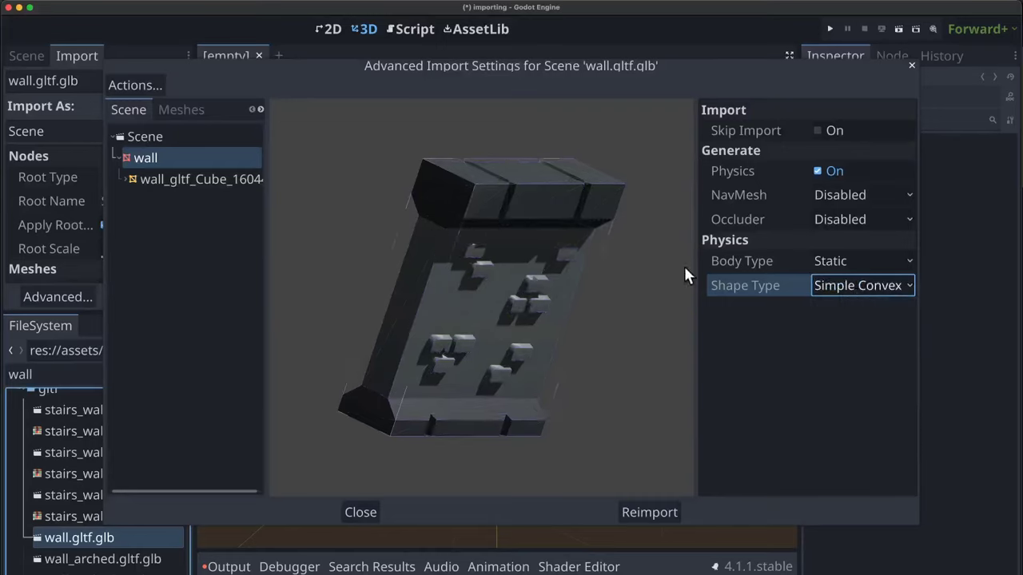
left_click(861, 284)
left_click(869, 308)
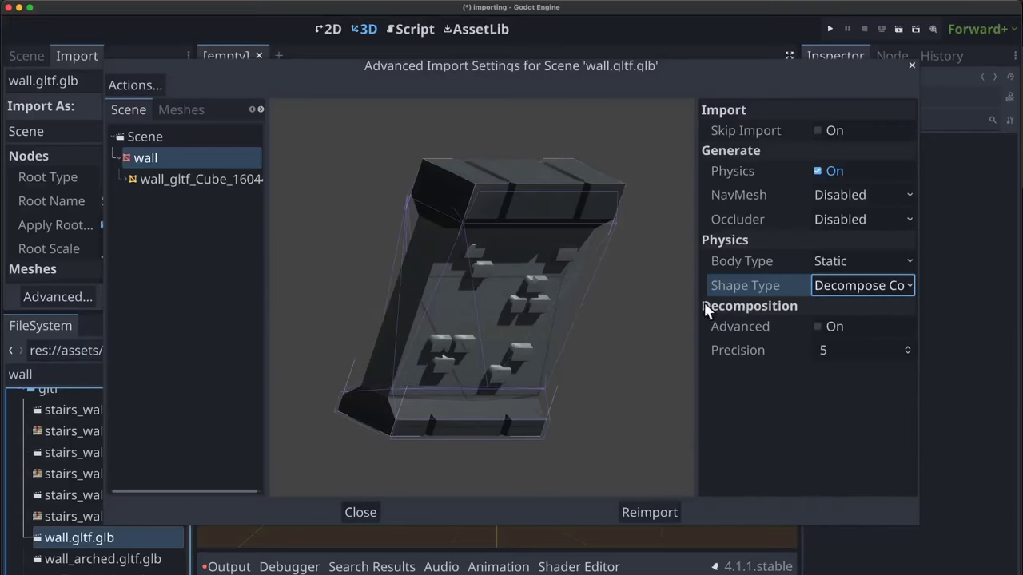
scroll(537, 300, "up", 3)
scroll(542, 299, "up", 2)
left_click_drag(583, 286, 543, 307)
scroll(542, 306, "down", 3)
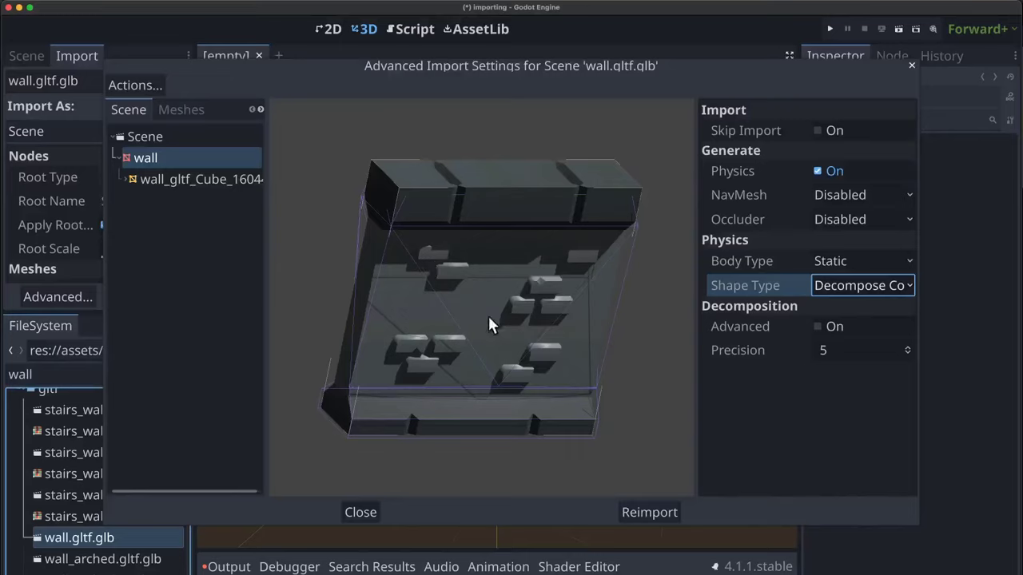
mouse_move(490, 323)
left_mouse_down()
mouse_move(503, 324)
mouse_move(479, 320)
left_mouse_up()
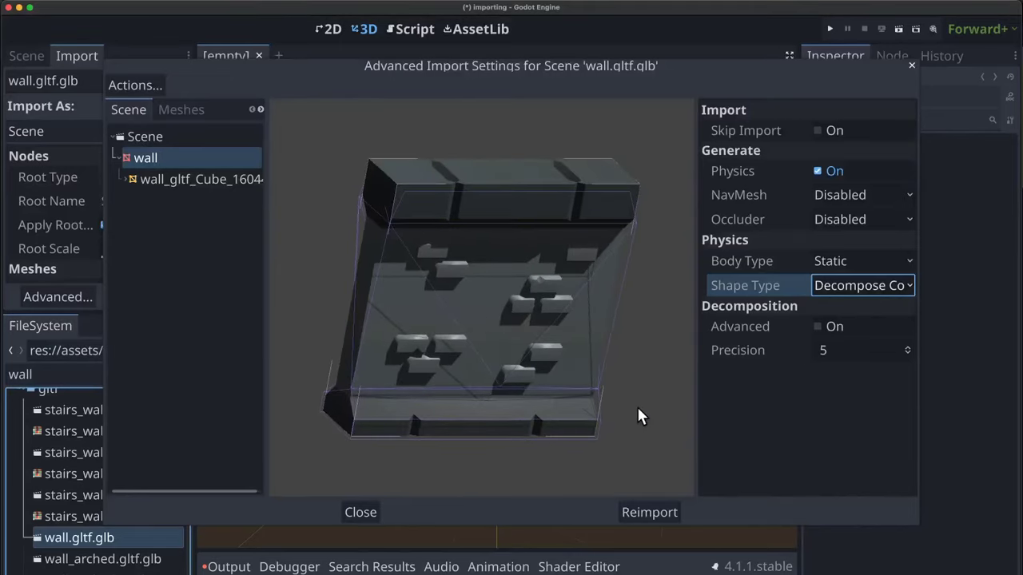
left_click(652, 509)
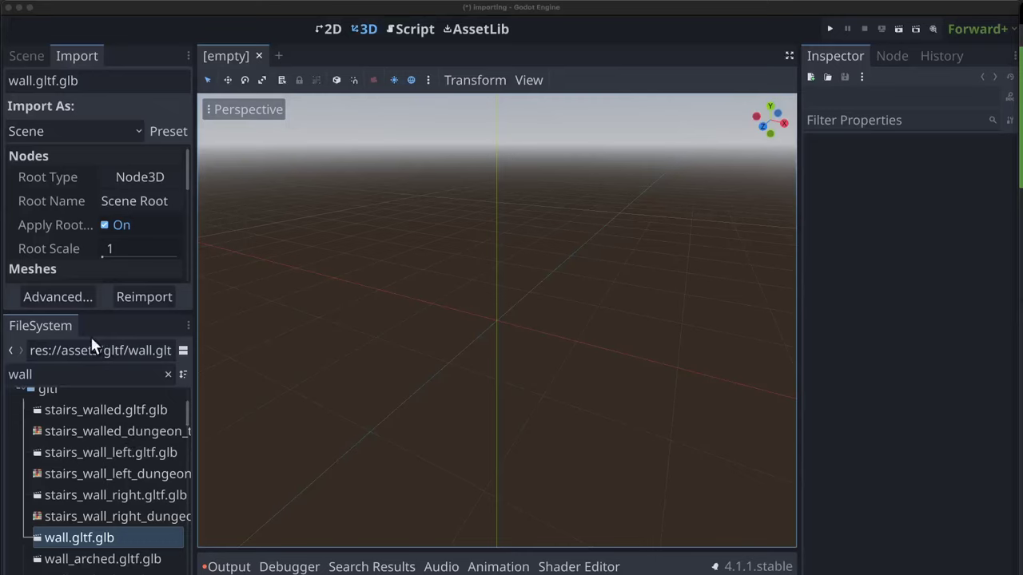
Filter files for 'knigh' and create a new inherited scene from Knight.glb.
scroll(97, 451, "up", 3)
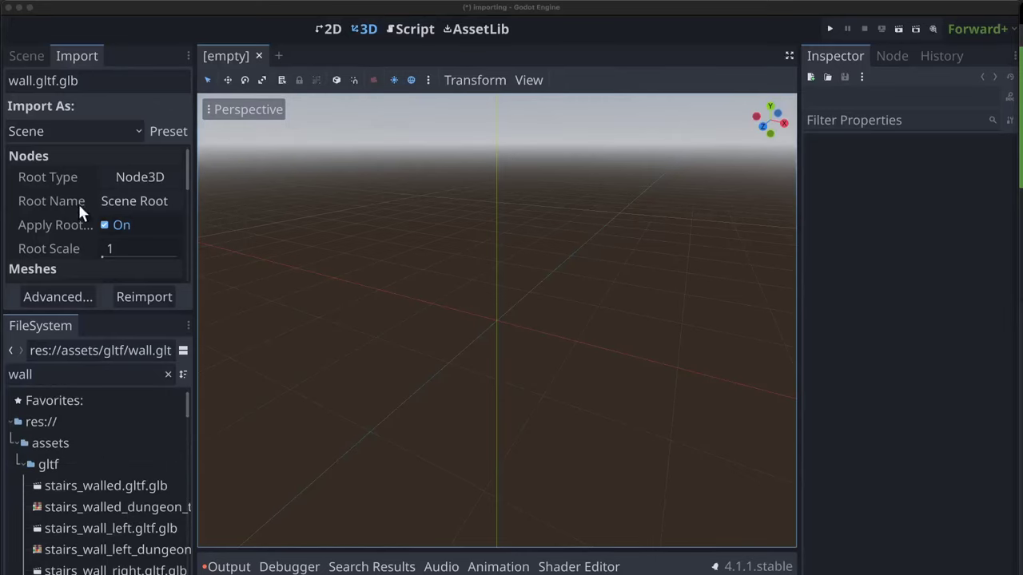
left_click(134, 373)
key("super+a")
type("knigh")
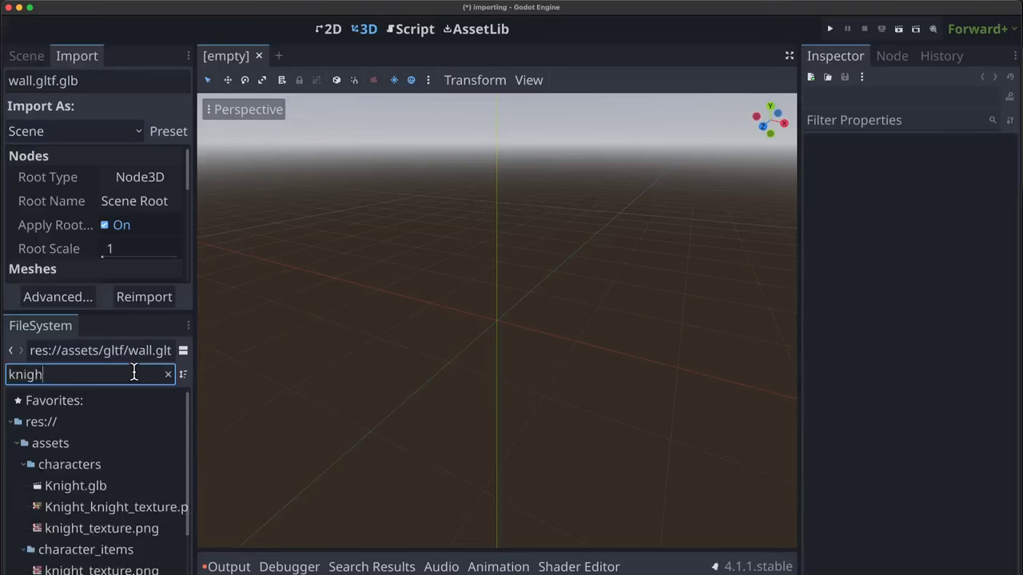
right_click(82, 485)
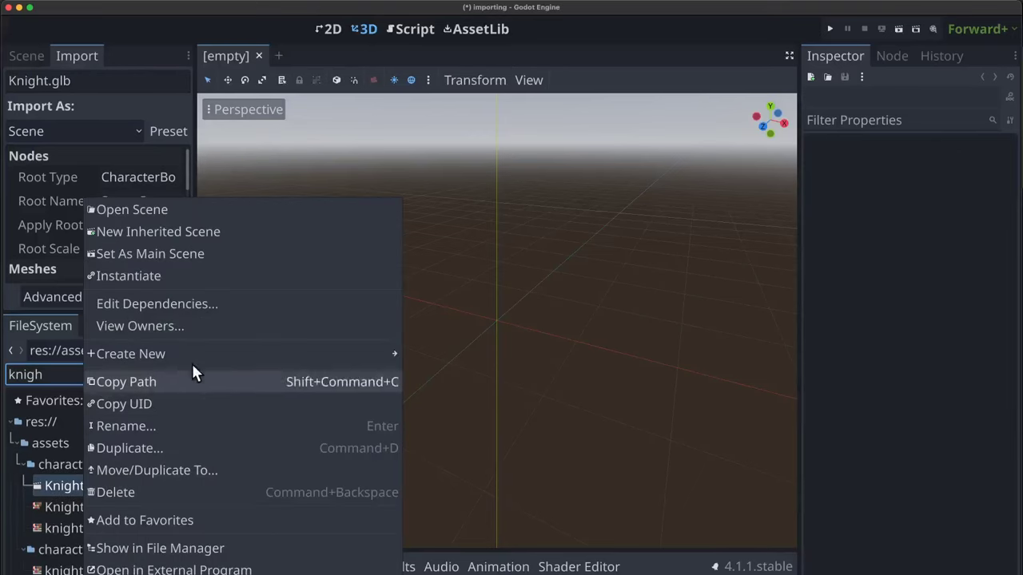
left_click(179, 239)
left_click(16, 61)
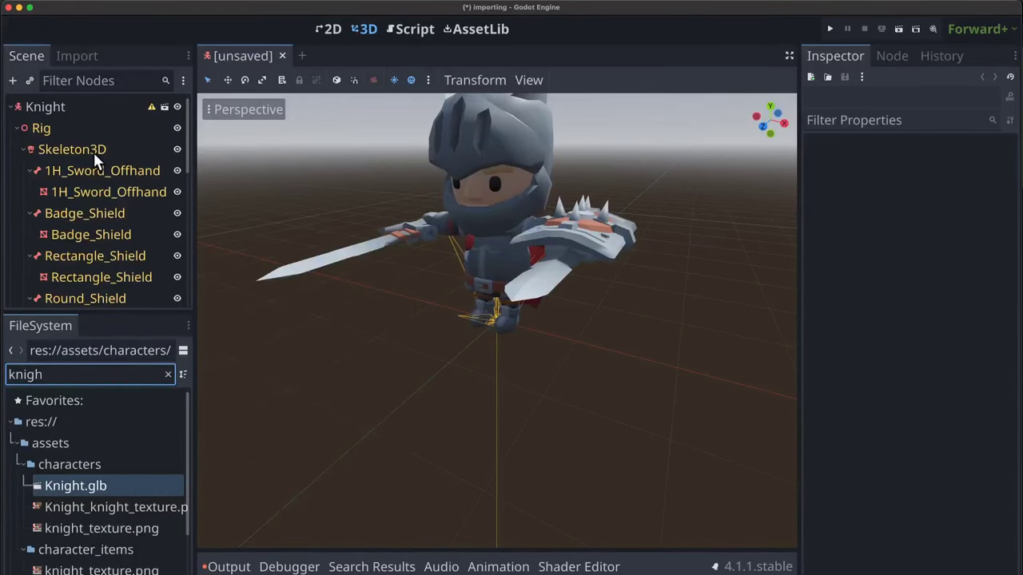
Select the Knight root node and browse its scene tree.
left_click(48, 106)
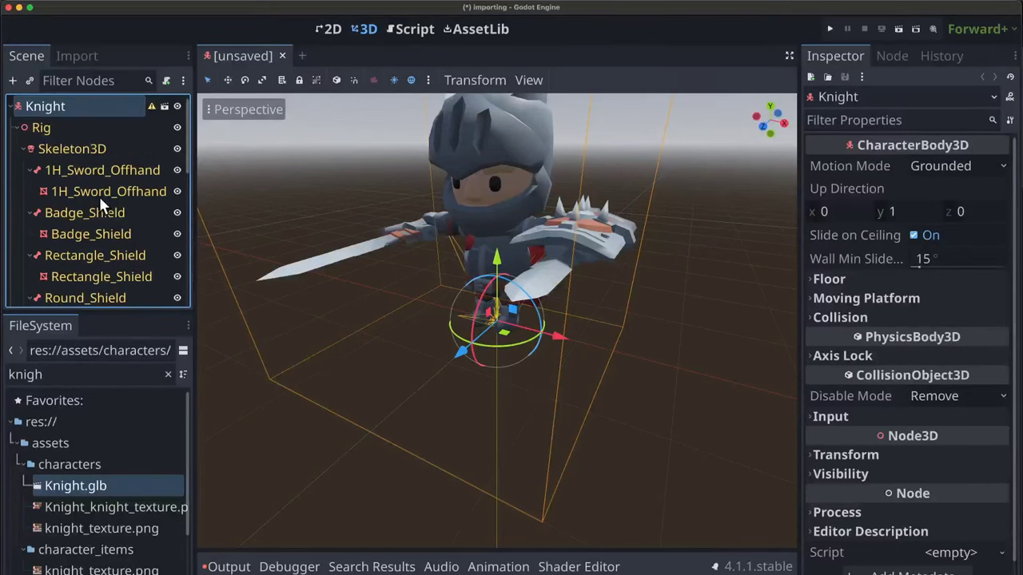
scroll(96, 228, "down", 5)
scroll(93, 224, "up", 5)
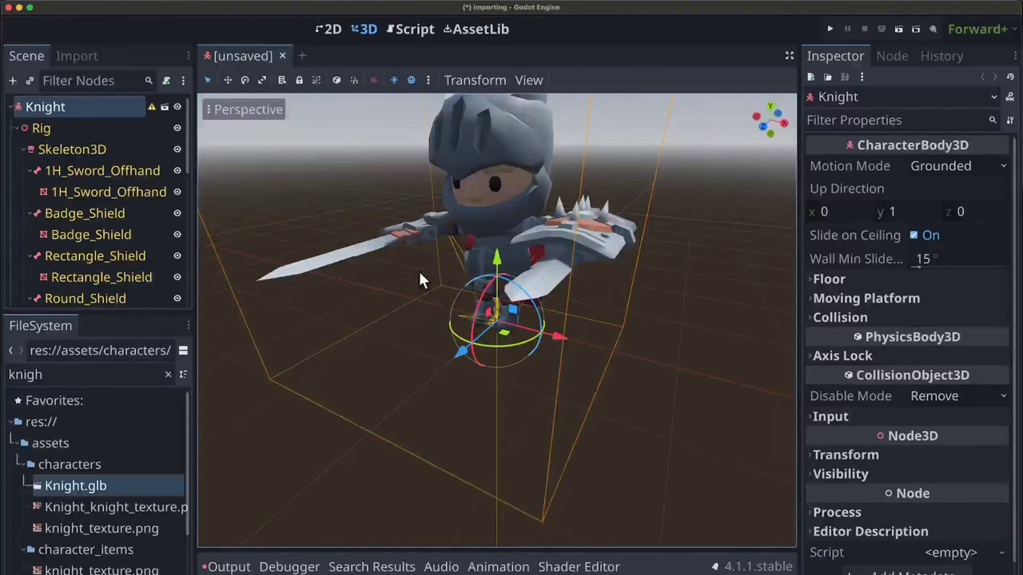
scroll(418, 268, "right", 5)
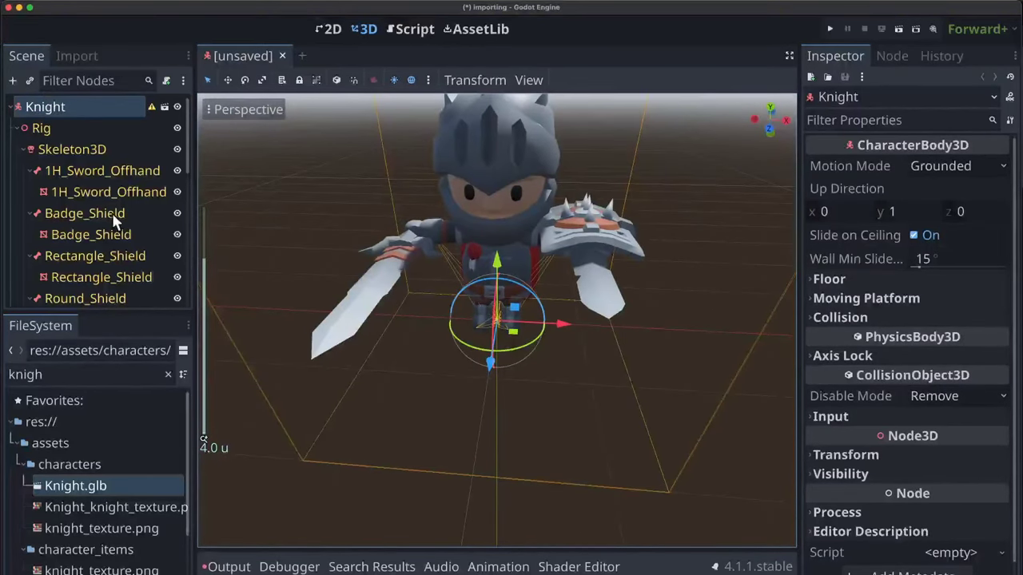
scroll(118, 216, "down", 1)
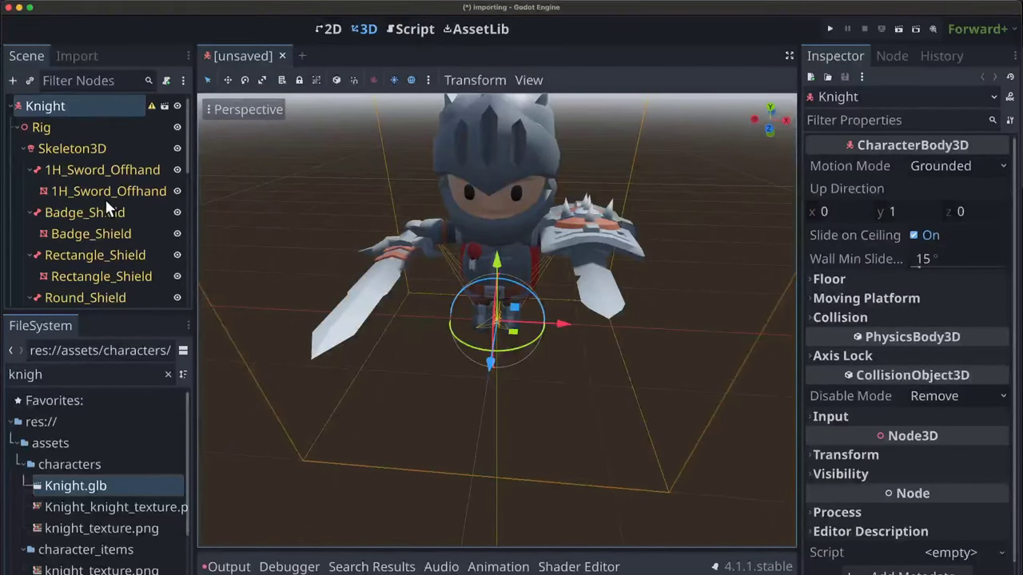
scroll(118, 228, "down", 5)
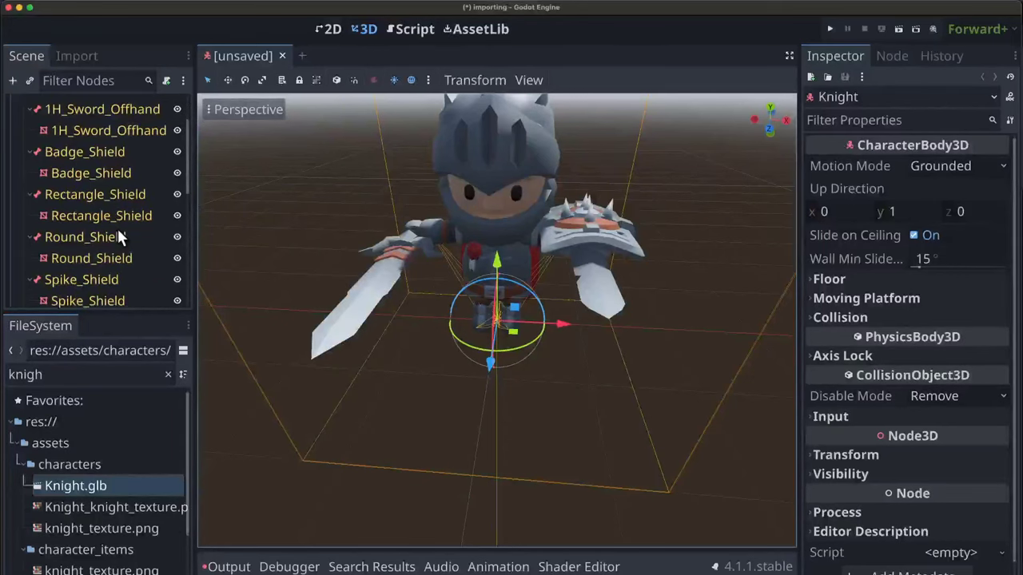
scroll(118, 229, "up", 5)
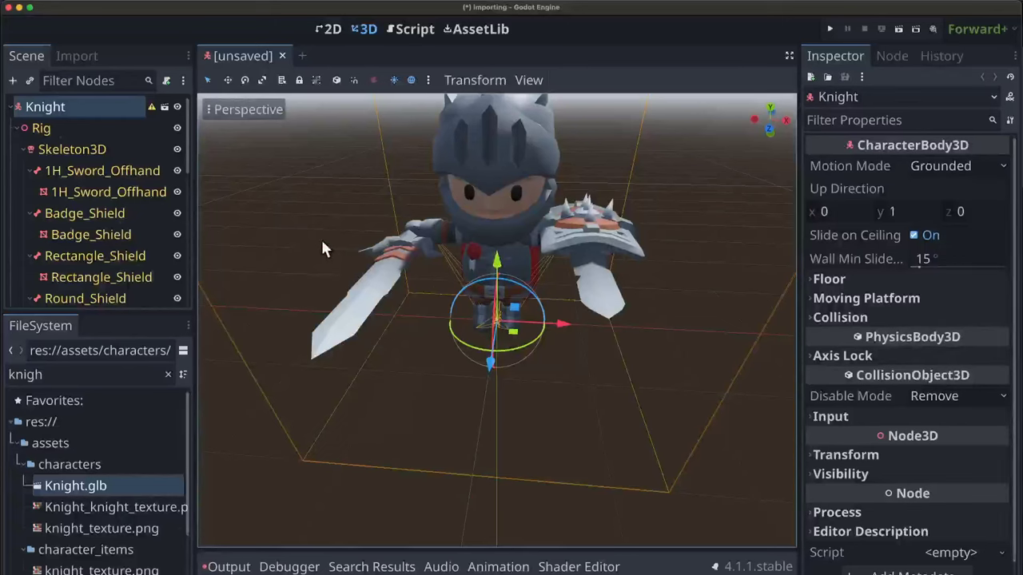
Hide the Badge, Rectangle and Spike shields, the offhand sword and the 2H_Sword.
left_click(178, 214)
left_click(178, 256)
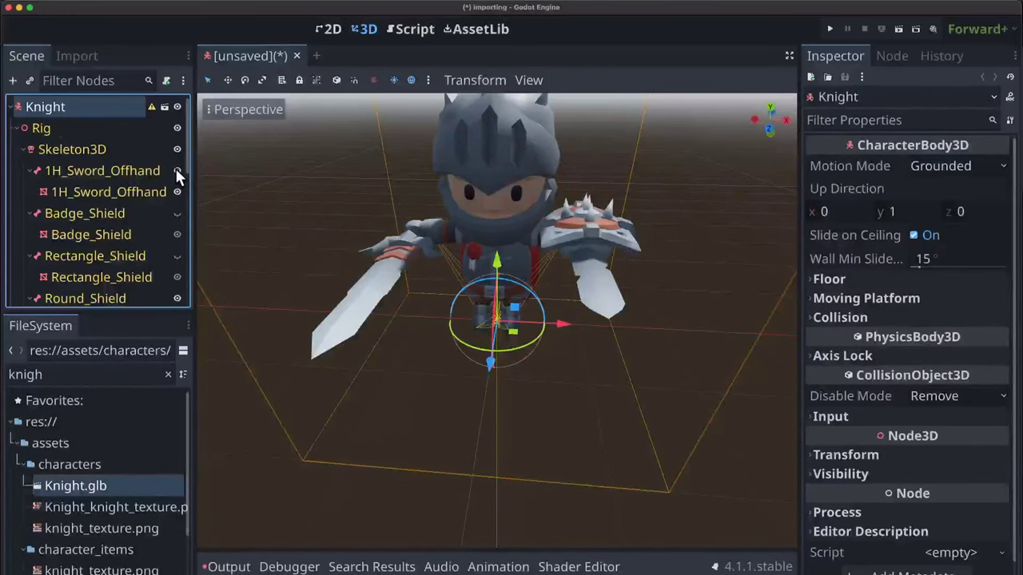
left_click(177, 170)
scroll(173, 243, "down", 3)
left_click(177, 258)
scroll(175, 271, "down", 2)
scroll(178, 293, "down", 1)
left_click(177, 291)
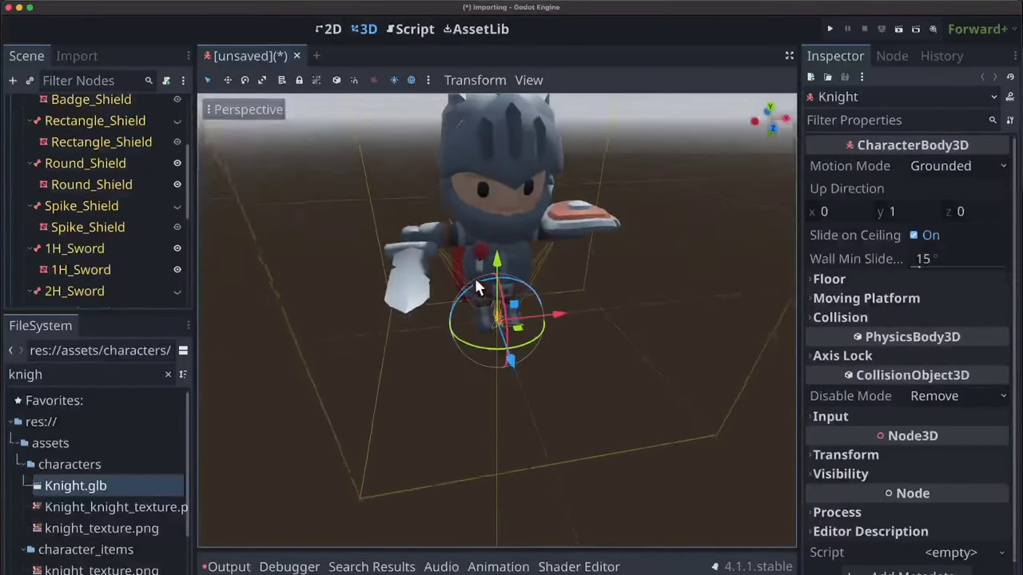
middle_click_drag(476, 283, 156, 216)
scroll(153, 212, "up", 5)
scroll(99, 201, "down", 1)
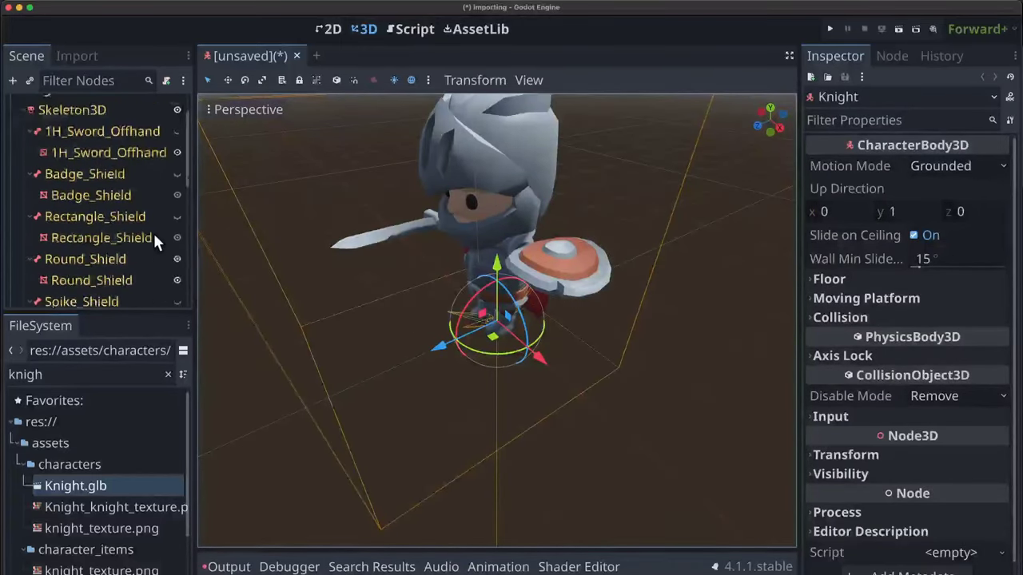
scroll(154, 240, "down", 5)
Select the AnimationPlayer and enlarge the 3D view around the knight.
left_click(76, 296)
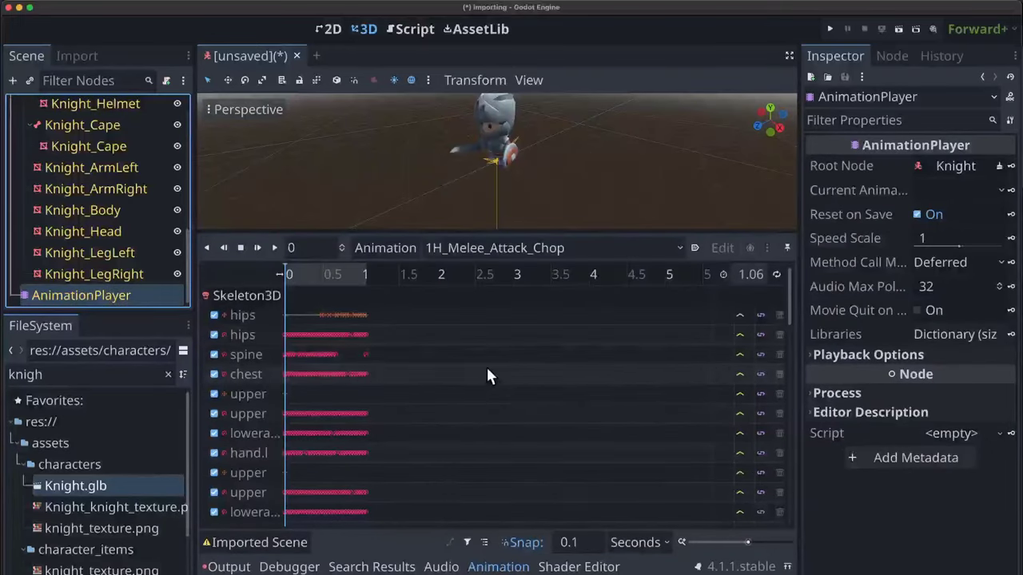
left_click_drag(461, 229, 495, 336)
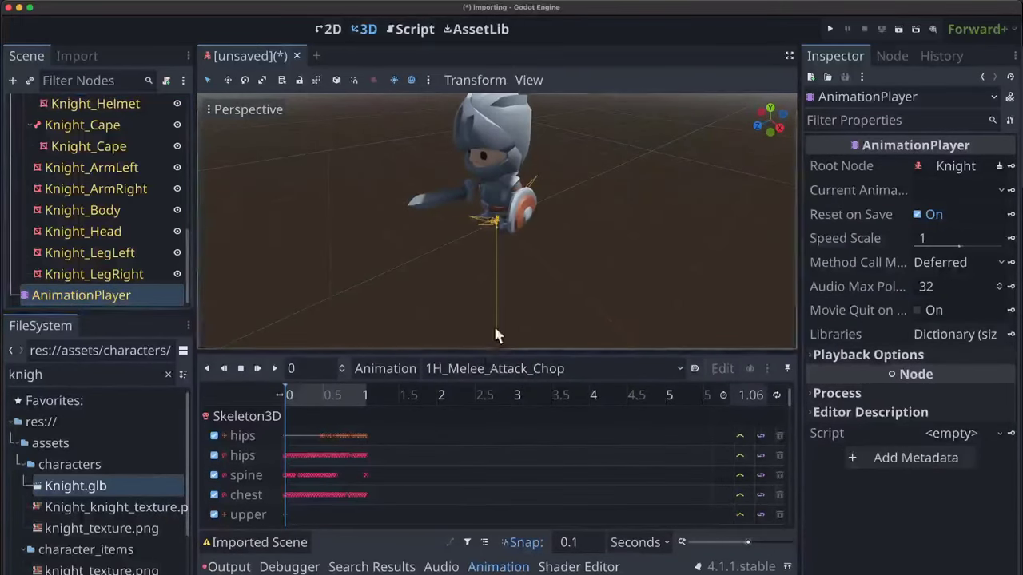
scroll(503, 240, "up", 3)
middle_click_drag(541, 216, 474, 326, "shift")
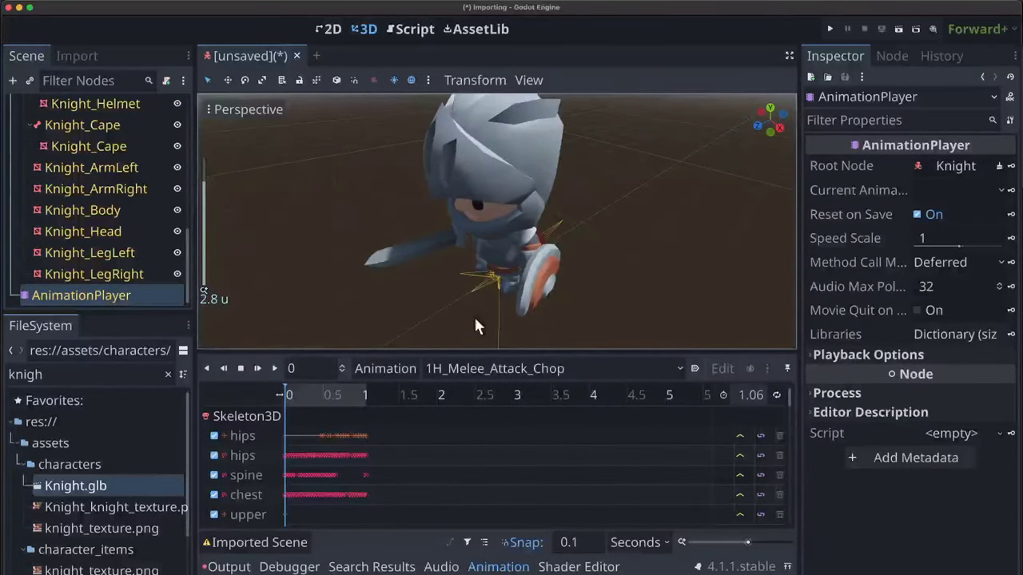
Play the 1H_Melee_Attack_Chop animation, then the Block animation.
left_click(274, 369)
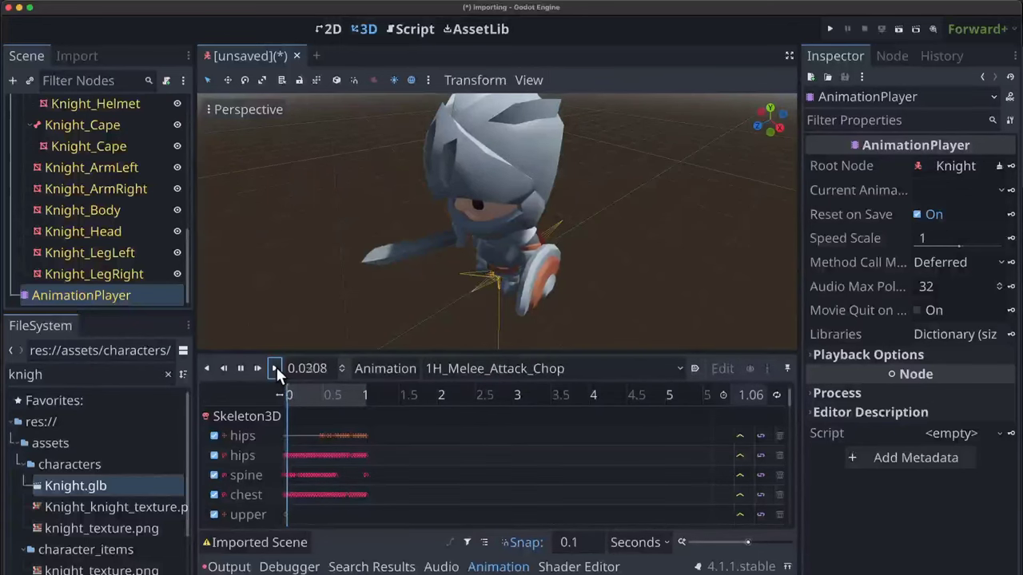
left_click(508, 368)
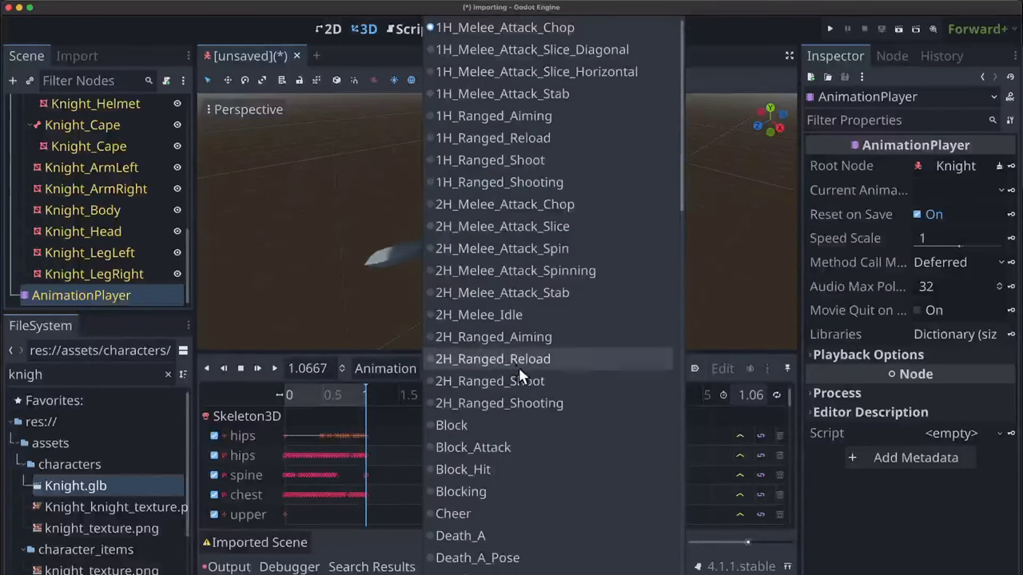
left_click(498, 426)
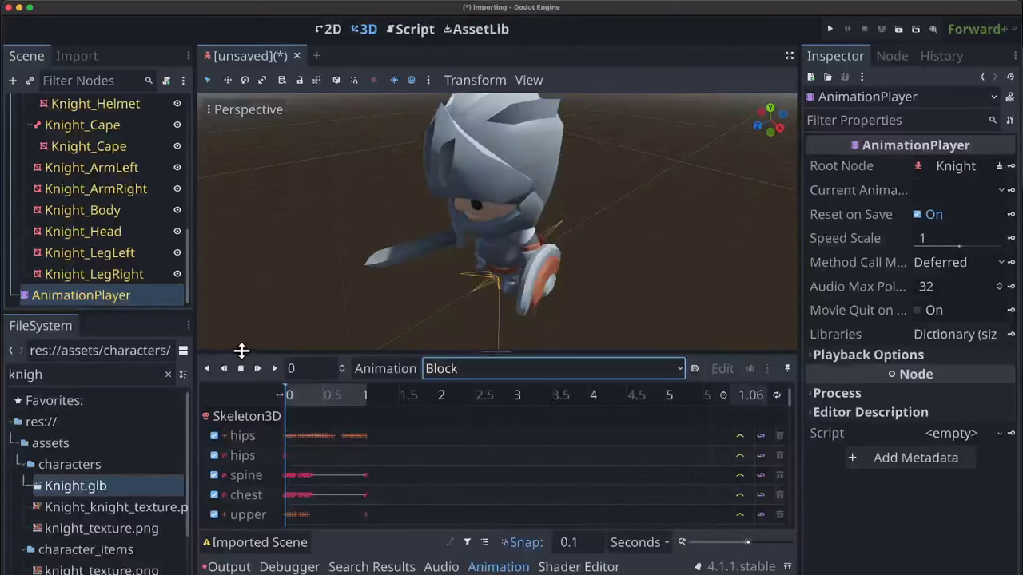
left_click(274, 369)
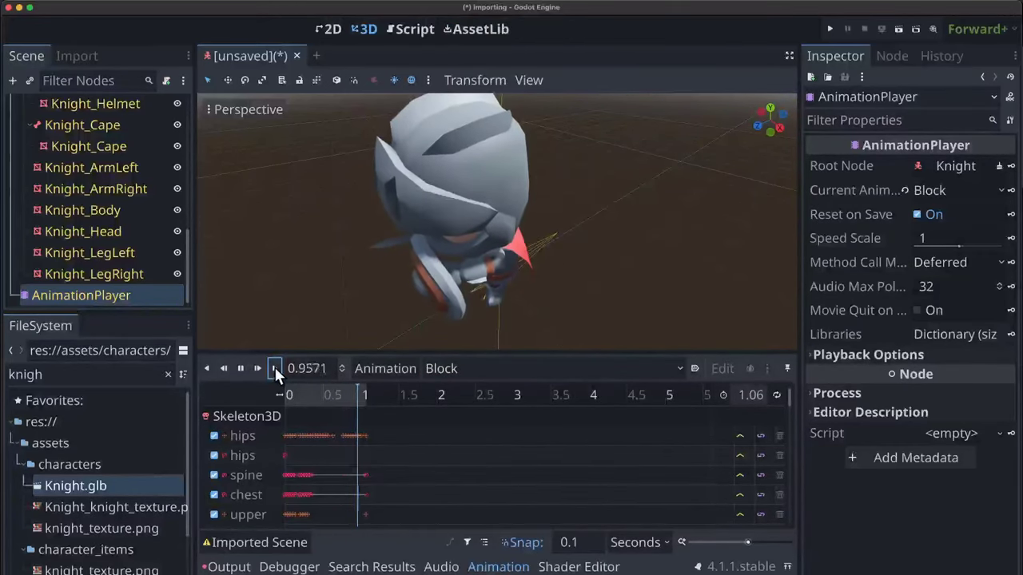
Choose the Idle animation and play it on the knight.
left_click(472, 369)
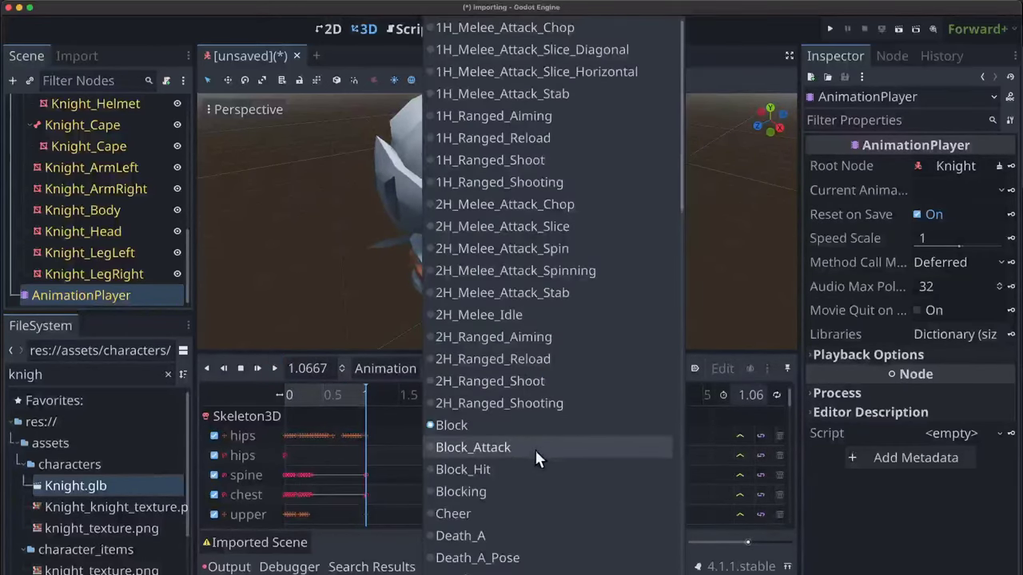
scroll(525, 455, "down", 5)
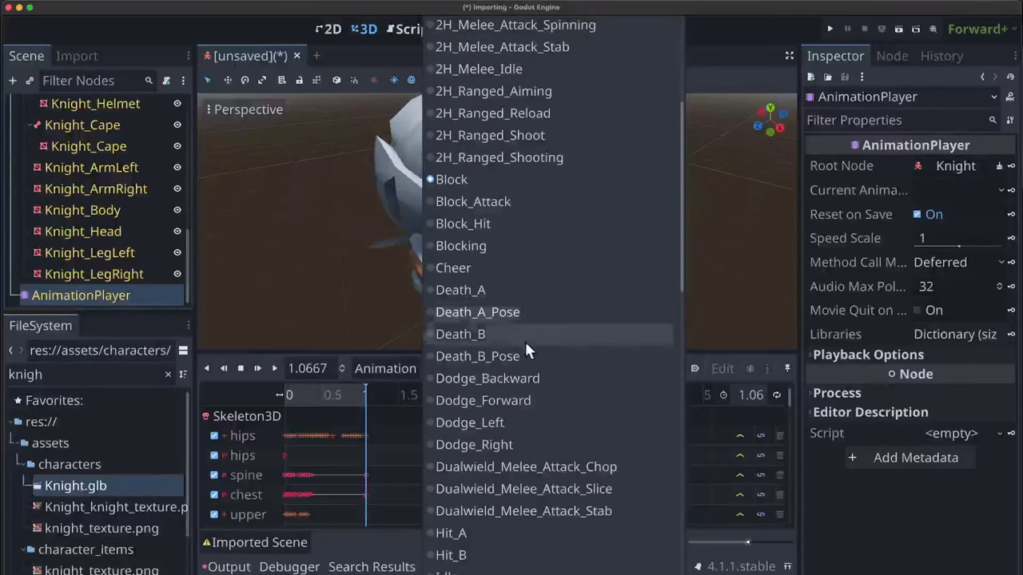
scroll(504, 452, "down", 3)
scroll(503, 443, "down", 2)
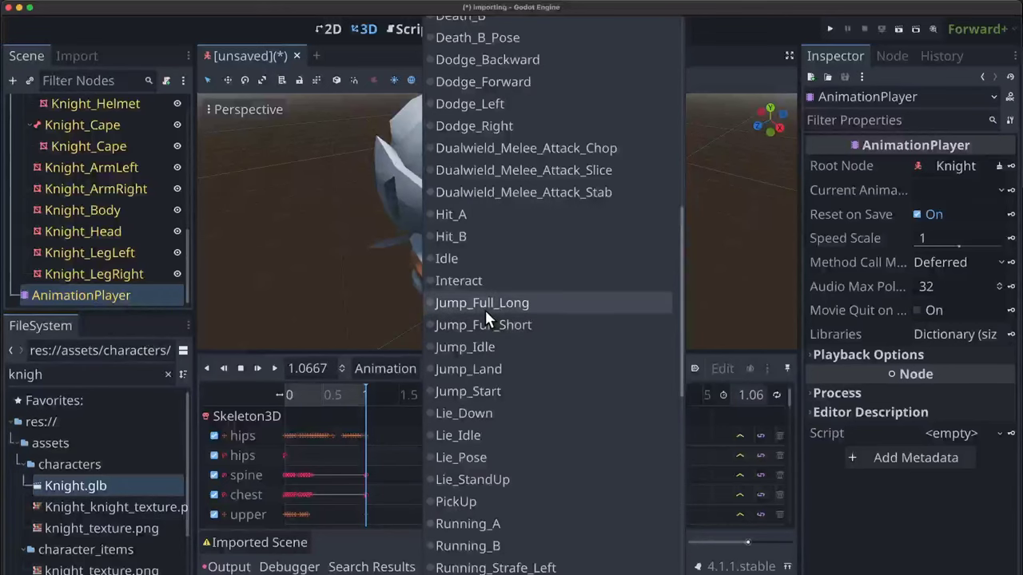
left_click(474, 258)
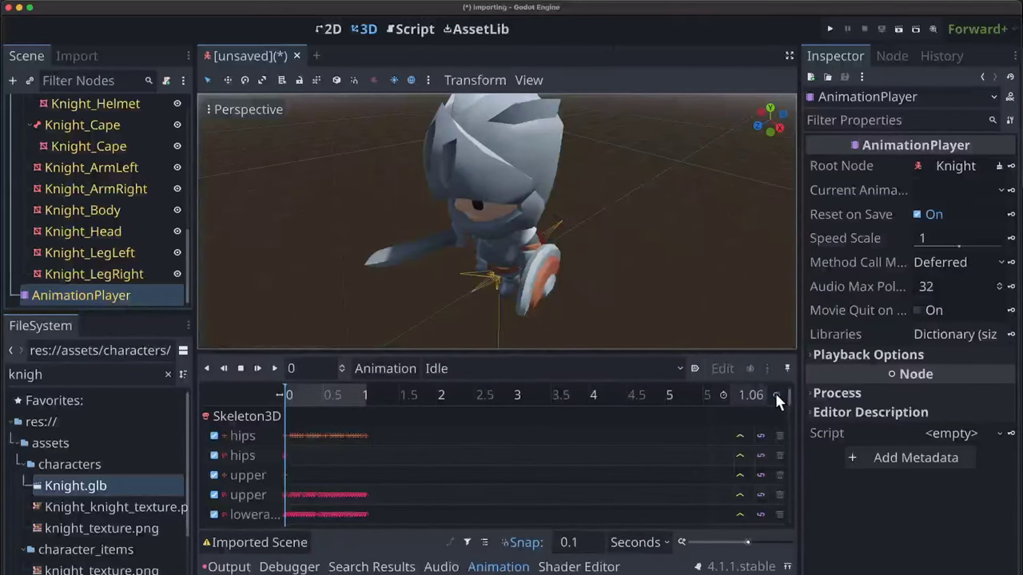
left_click(274, 368)
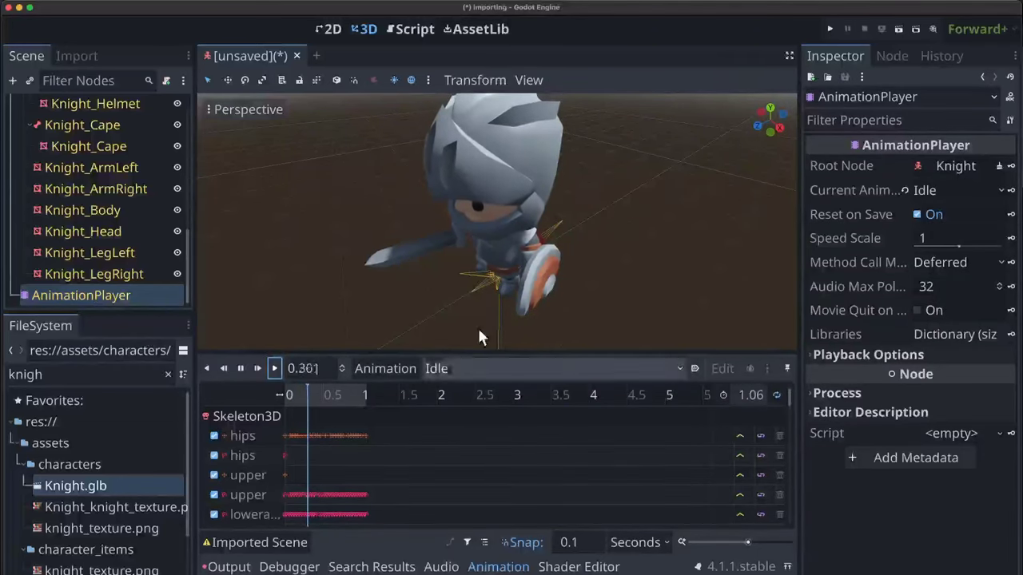
scroll(529, 297, "up", 3)
scroll(530, 298, "up", 5)
scroll(523, 288, "down", 3)
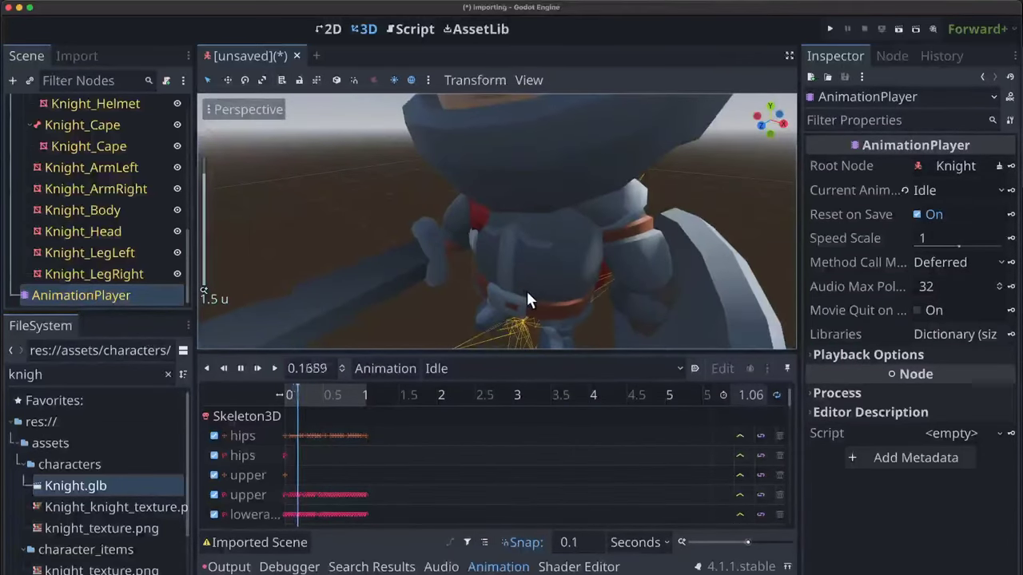
scroll(564, 293, "down", 2)
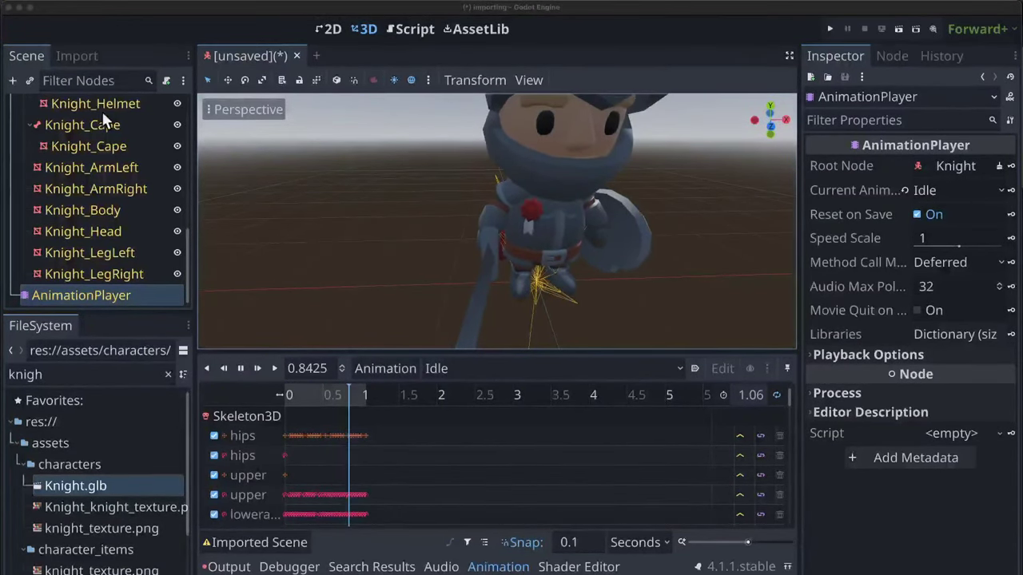
scroll(78, 203, "up", 10)
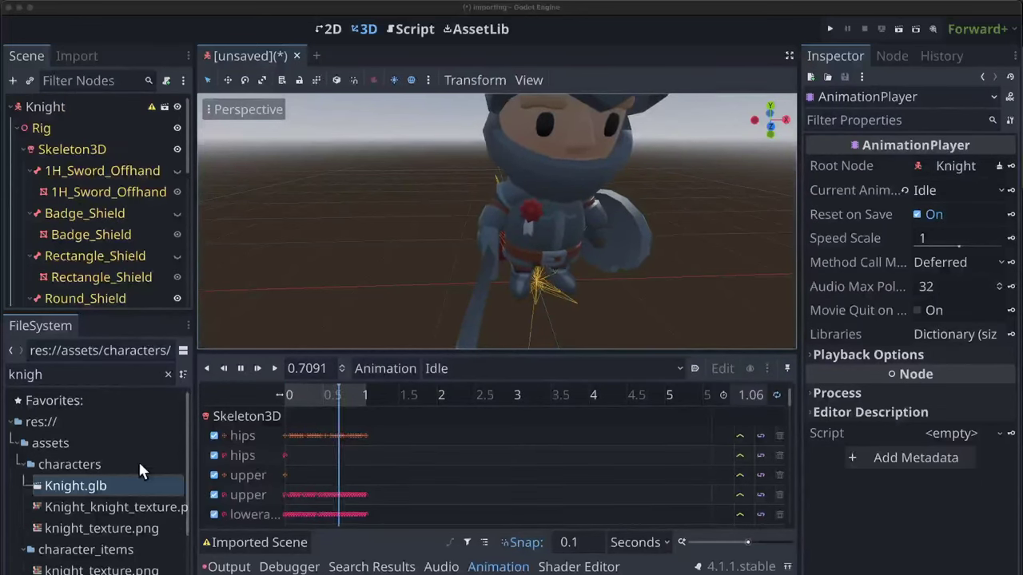
scroll(140, 432, "down", 1)
scroll(141, 431, "down", 2)
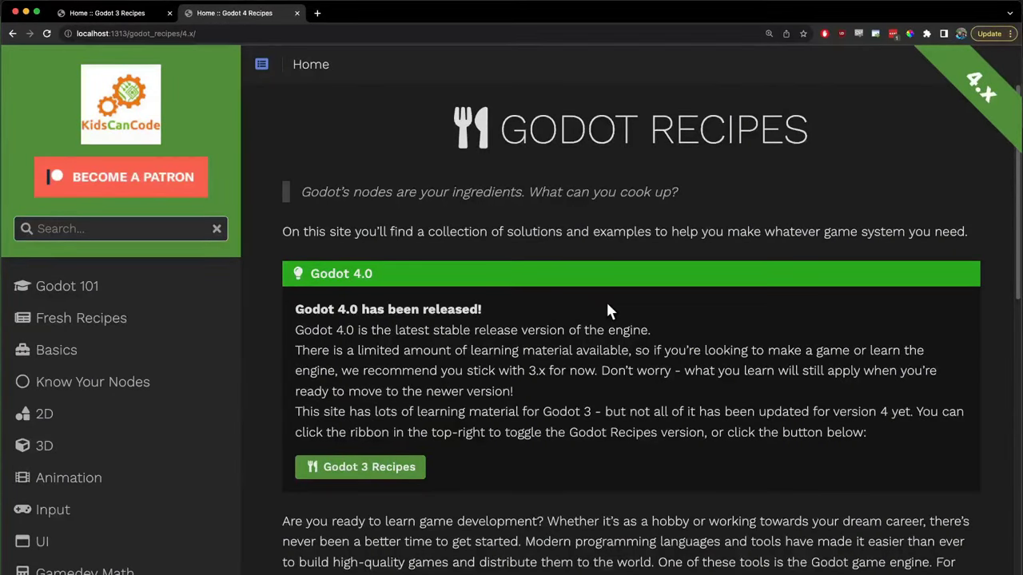
Go from Godot Recipes' 2D section via 8-Directional Movement/Animation to Moving Platforms' tween script and demo image.
scroll(605, 310, "down", 6)
left_click(44, 414)
scroll(581, 278, "down", 1)
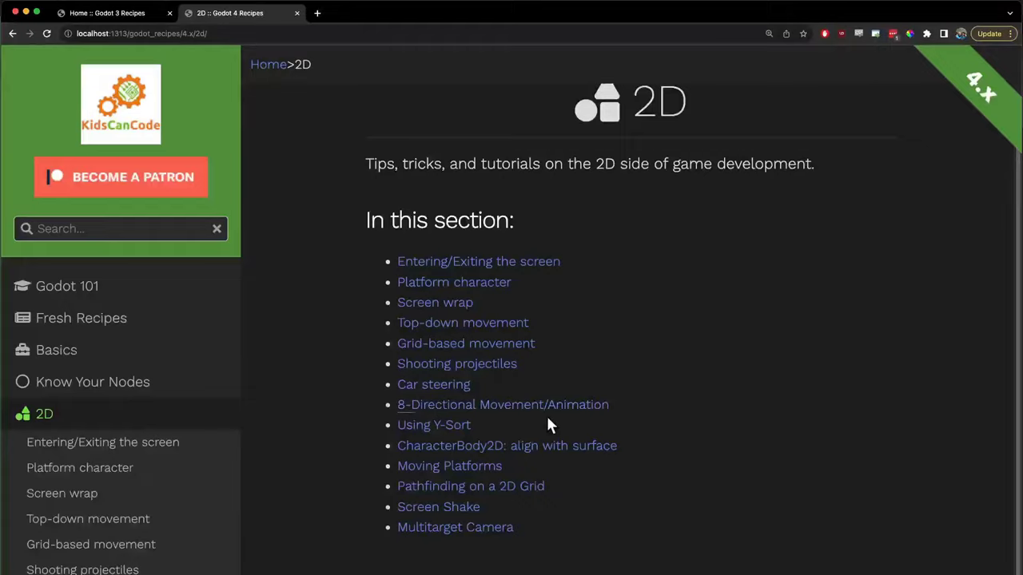
left_click(492, 406)
scroll(736, 330, "down", 10)
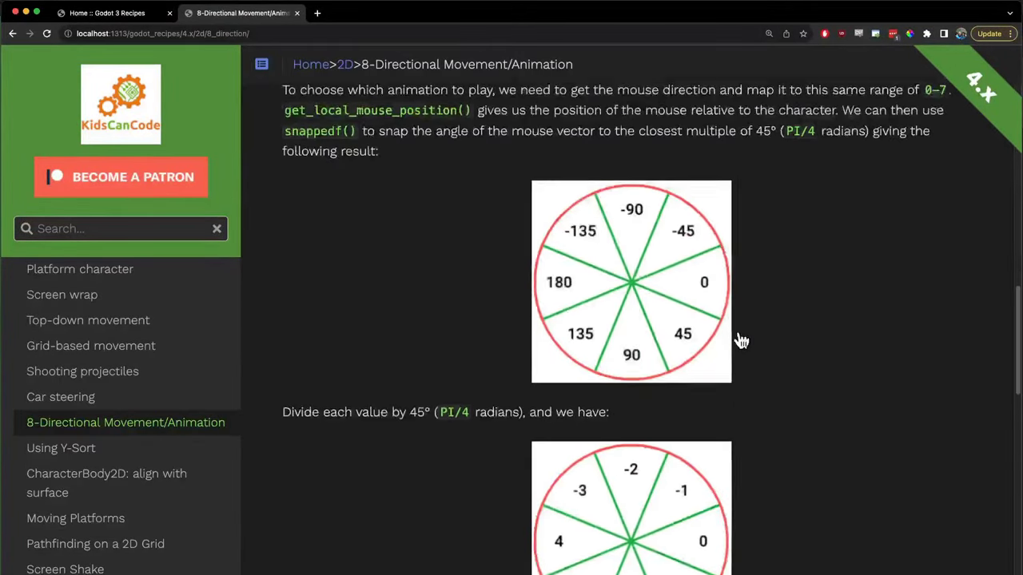
scroll(738, 336, "down", 6)
left_click(75, 518)
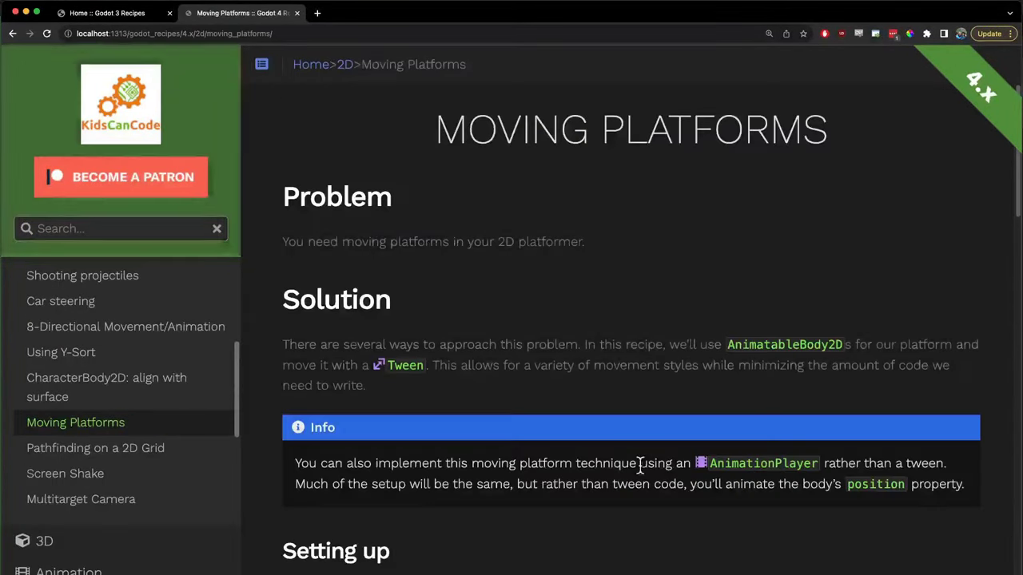
scroll(712, 454, "down", 11)
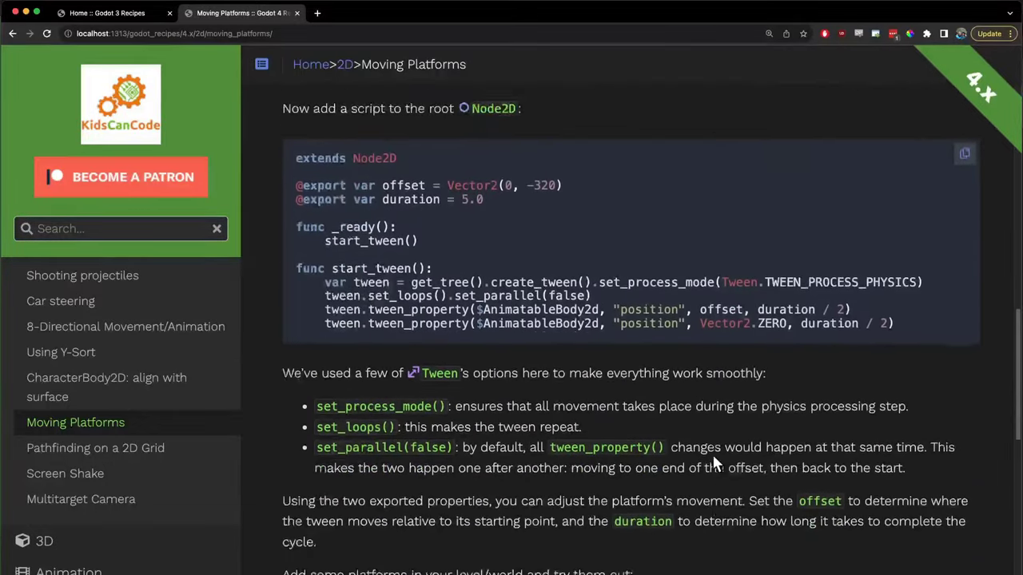
scroll(714, 461, "down", 4)
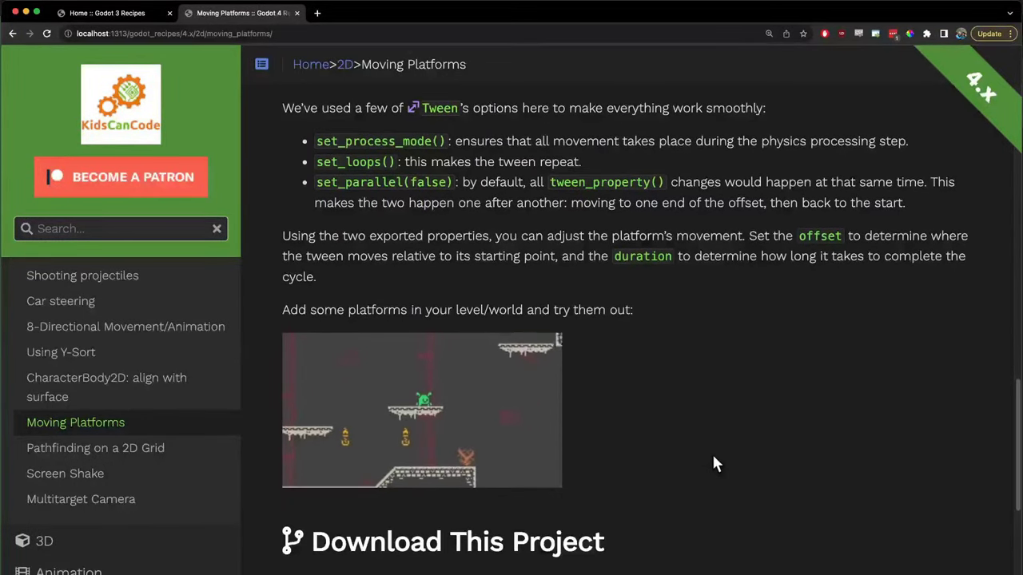